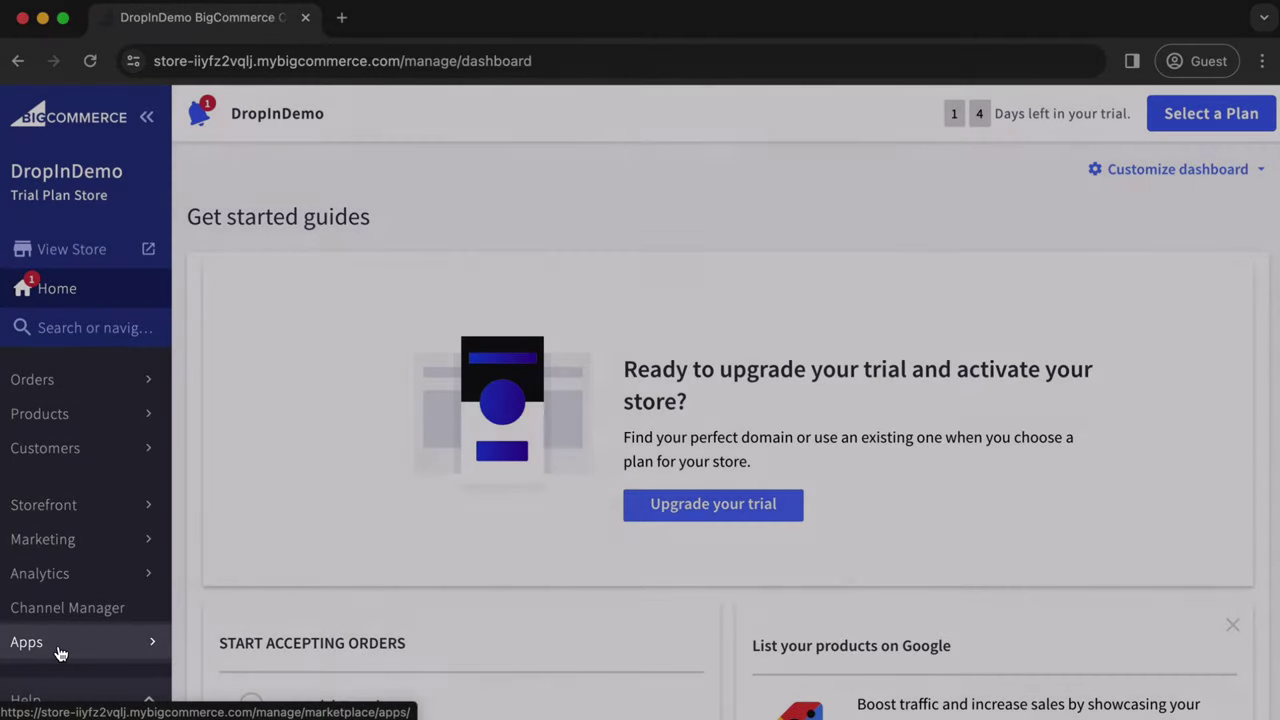
Open the BigCommerce app marketplace from the store's admin and search it for "dropinblog"
{"action": "left_click", "coordinate": [59, 645]}
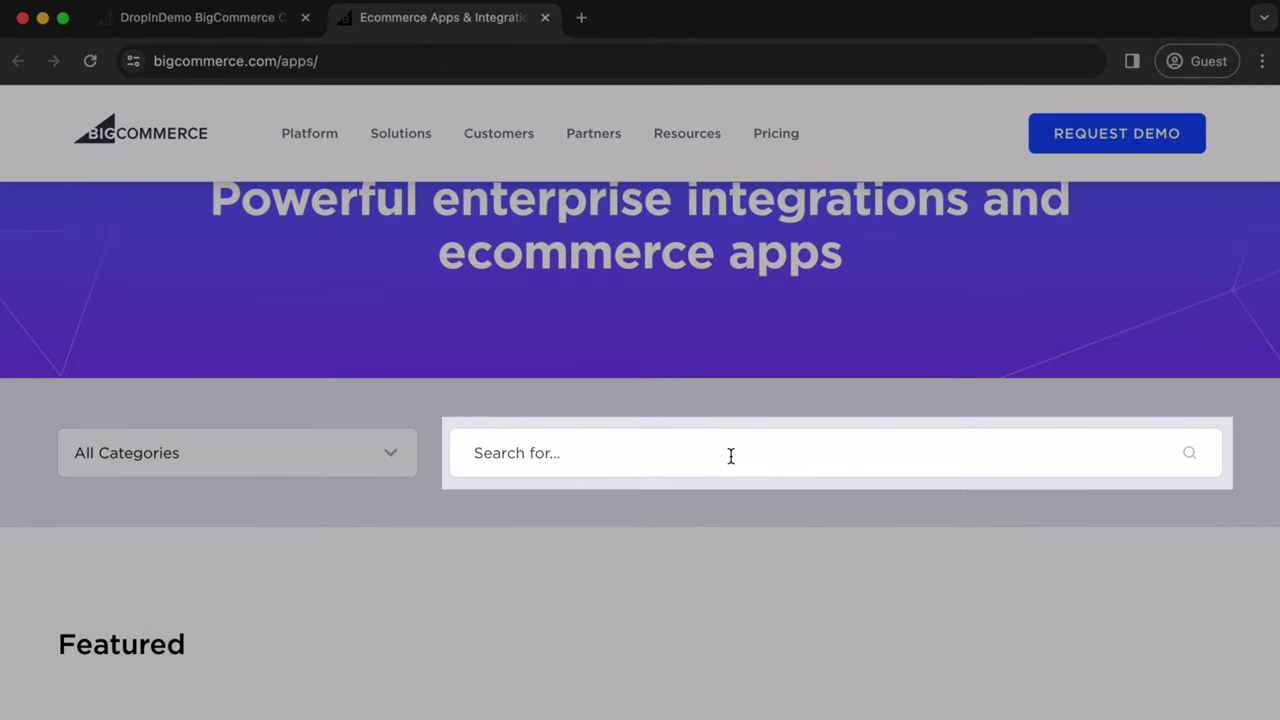
{"action": "left_click", "coordinate": [731, 455]}
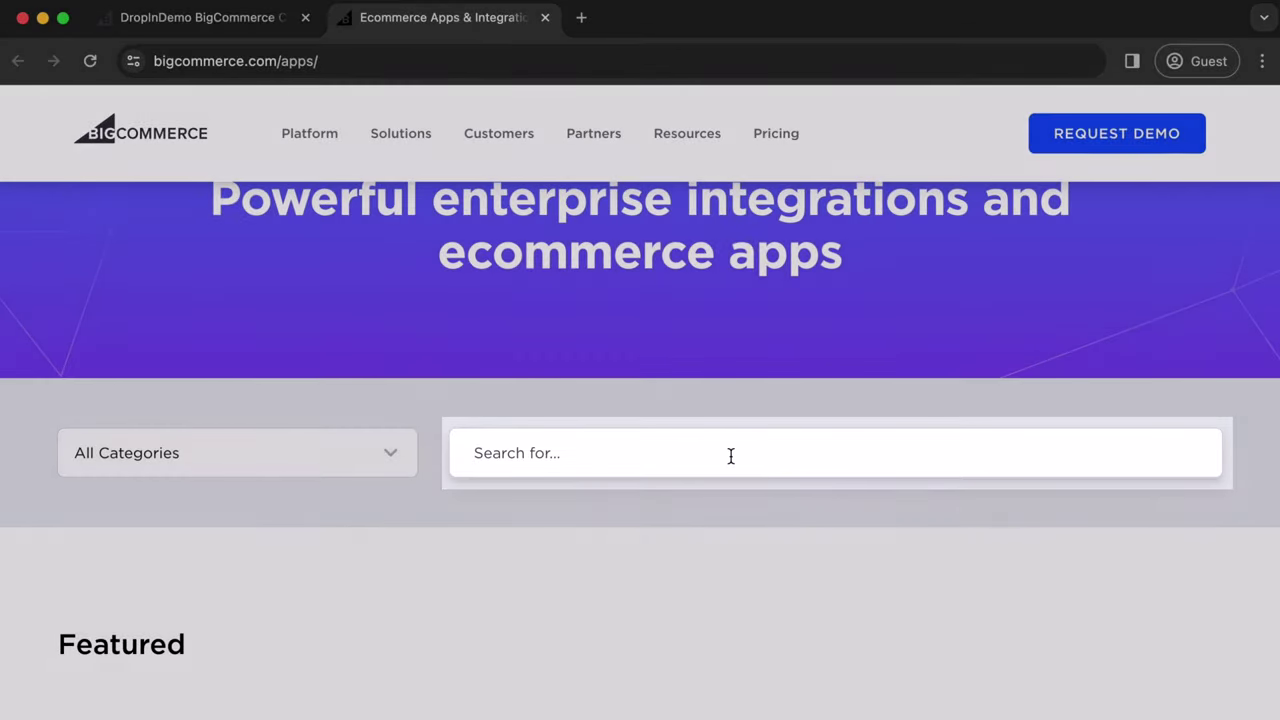
{"action": "type", "text": "dropinblog"}
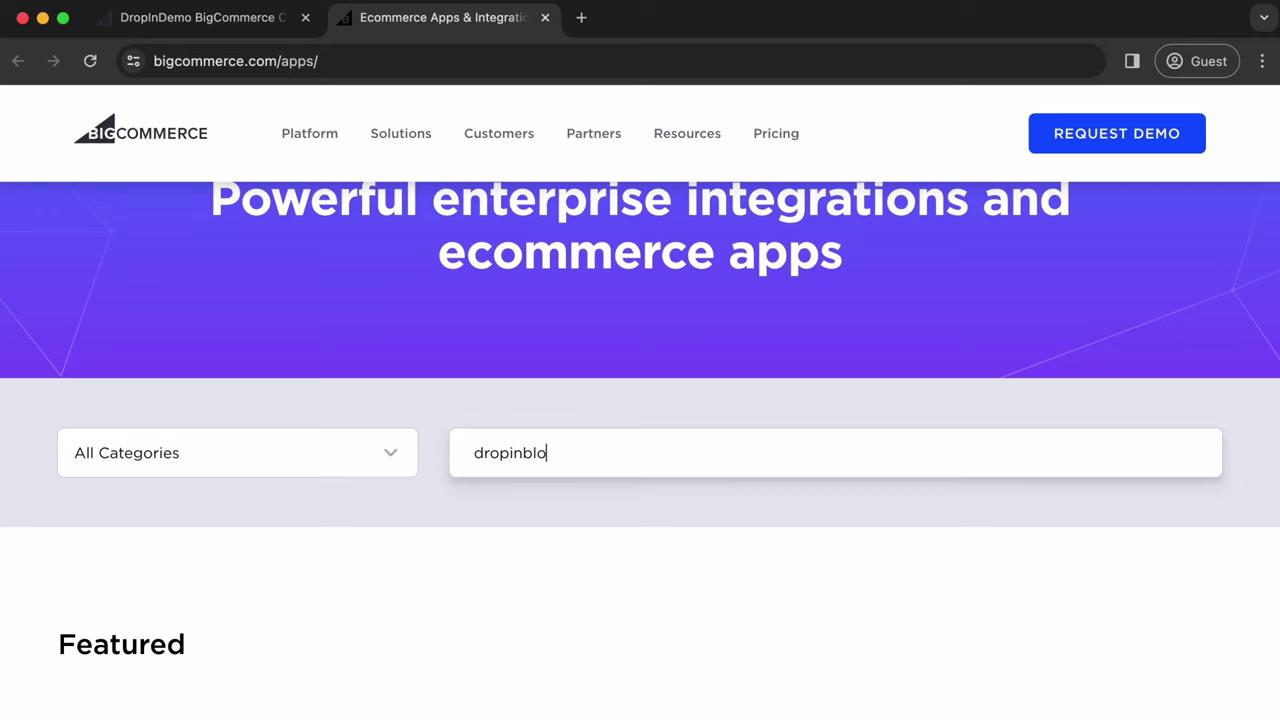
{"action": "key", "text": "Return"}
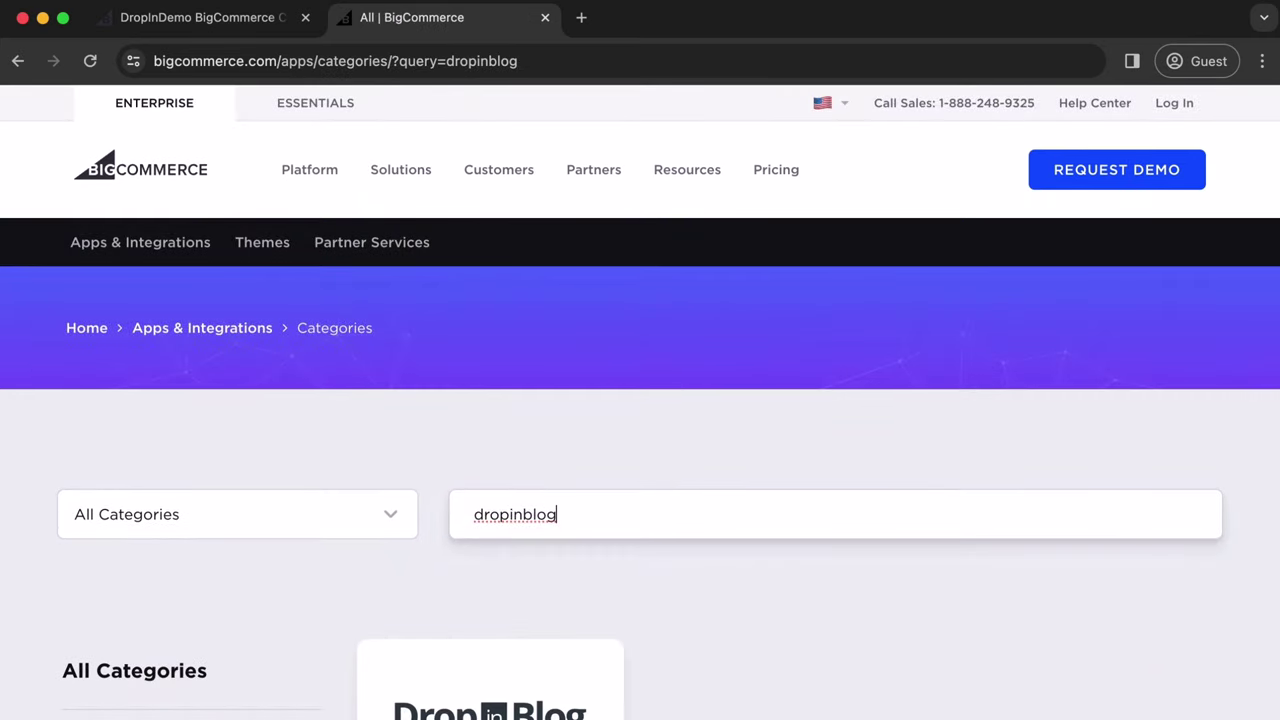
Open the DropInBlog listing from the search results and choose to get the app
{"action": "scroll", "coordinate": [640, 450], "scroll_direction": "down", "scroll_amount": 5}
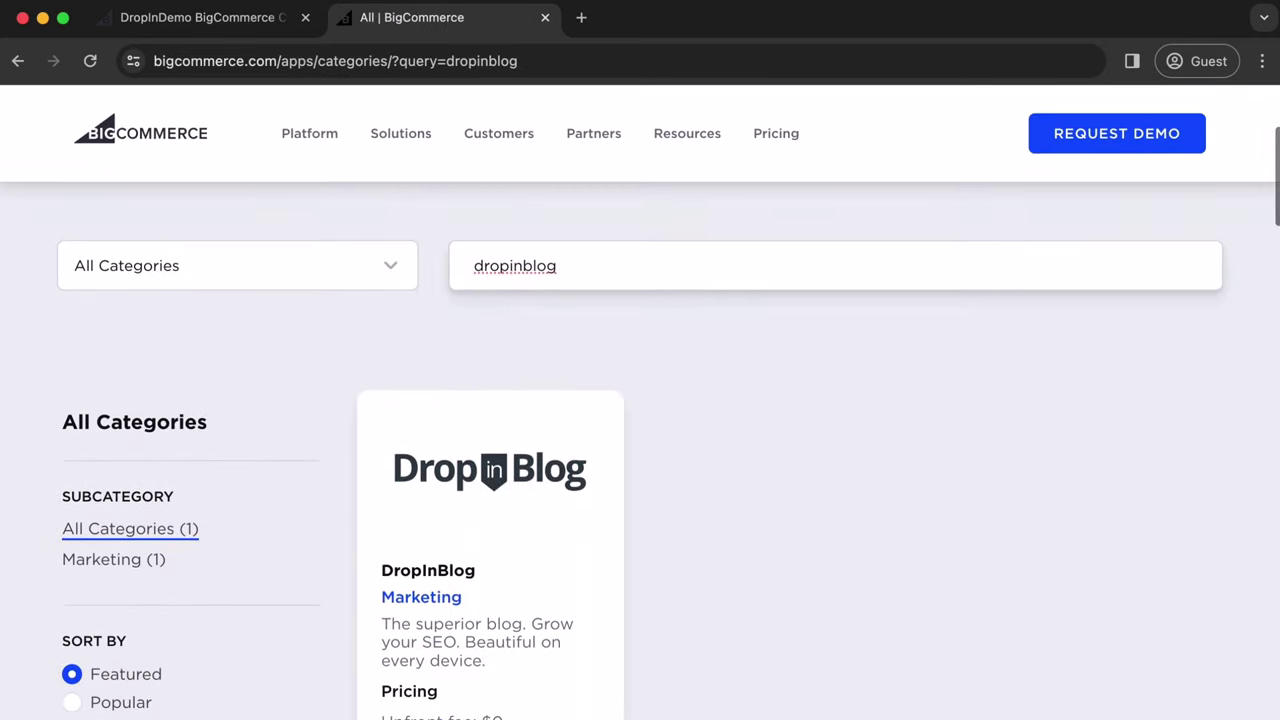
{"action": "scroll", "coordinate": [694, 497], "scroll_direction": "down", "scroll_amount": 1}
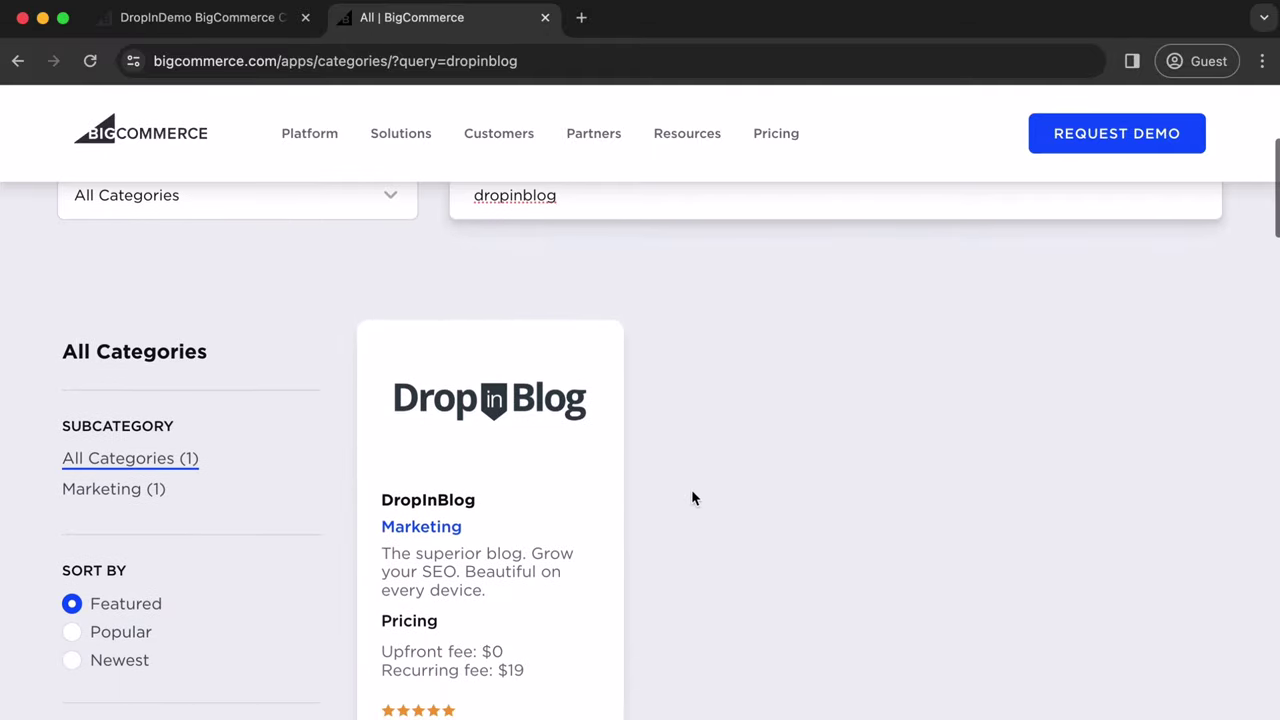
{"action": "left_click", "coordinate": [489, 509]}
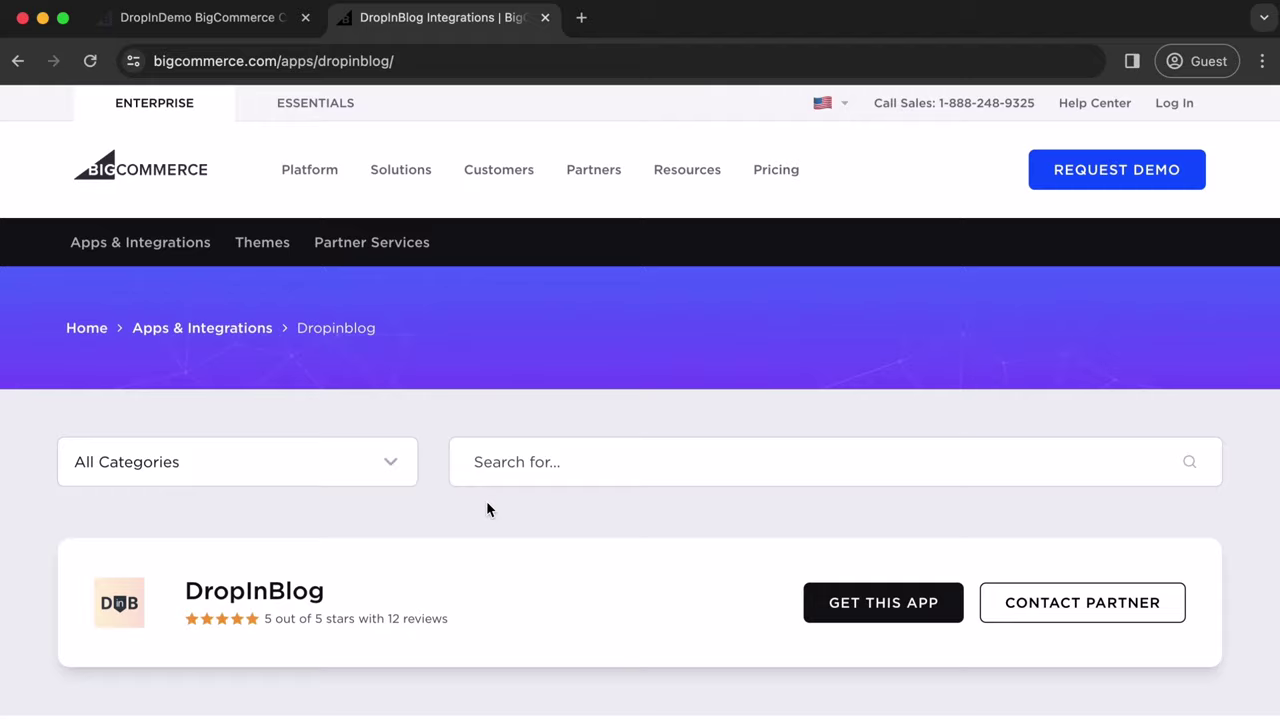
{"action": "scroll", "coordinate": [488, 510], "scroll_direction": "down", "scroll_amount": 1}
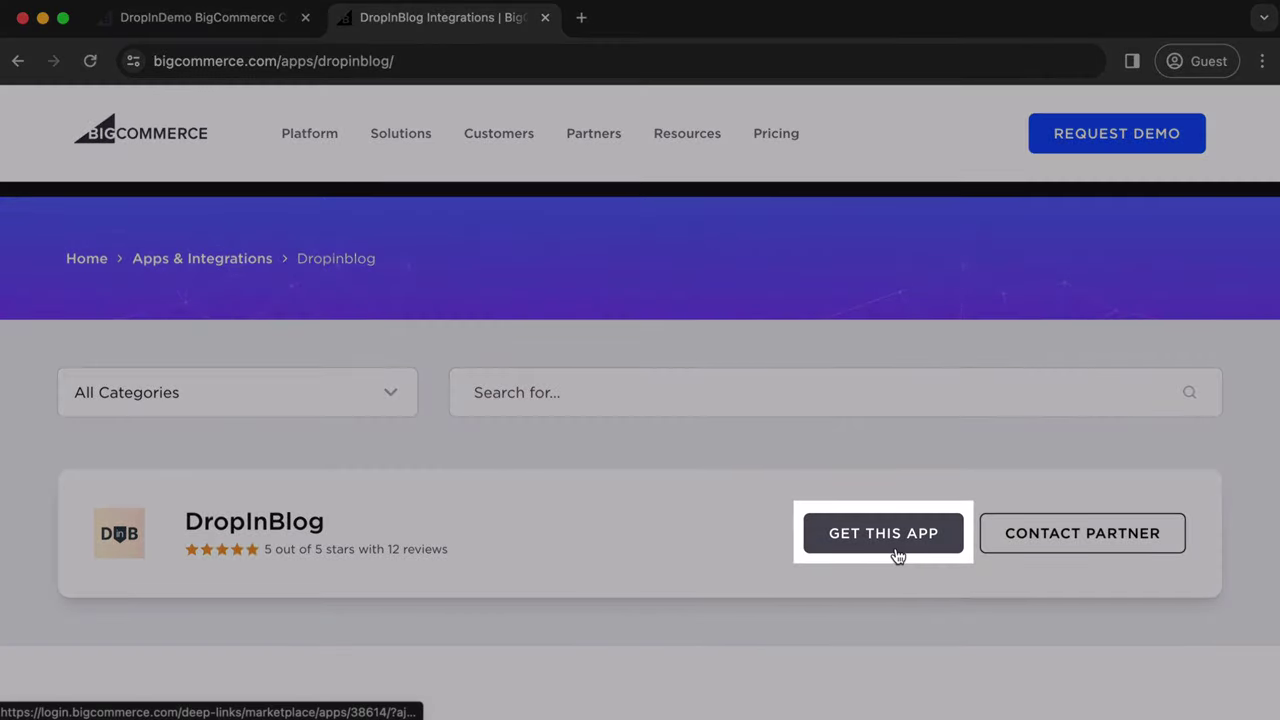
{"action": "left_click", "coordinate": [897, 553]}
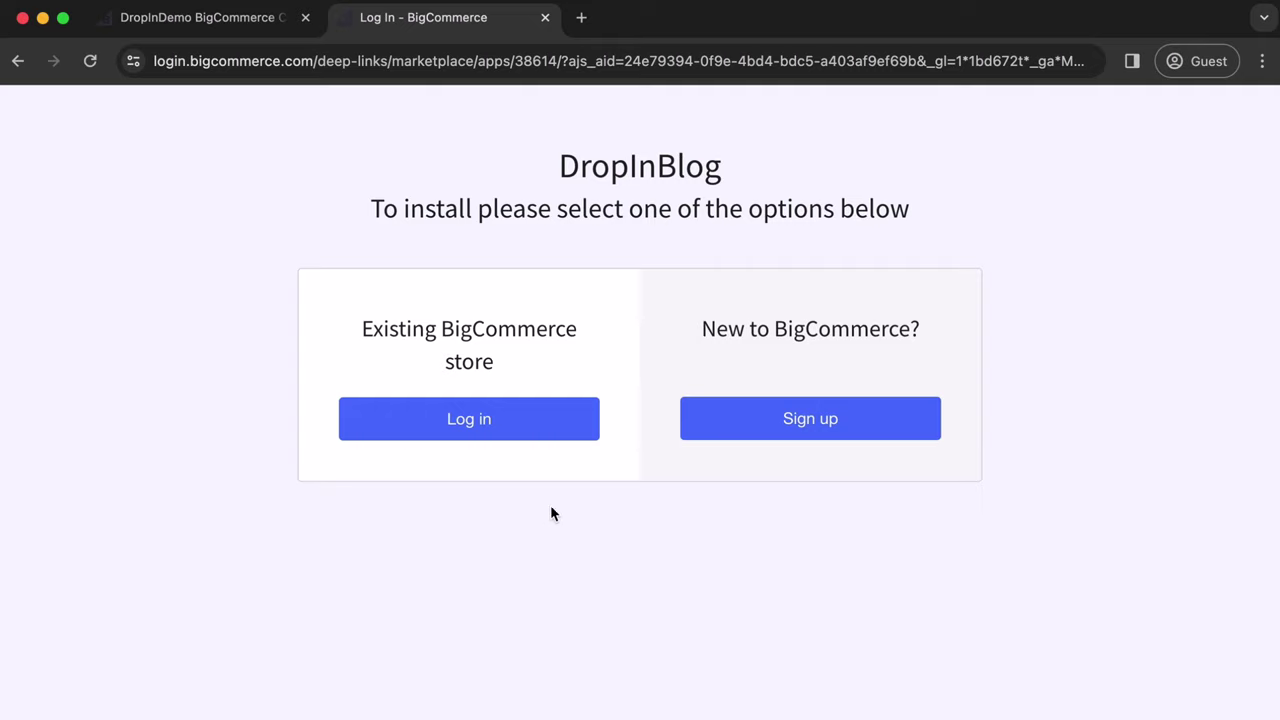
Log in to the existing BigCommerce store with the account e-mail and password
{"action": "left_click", "coordinate": [521, 433]}
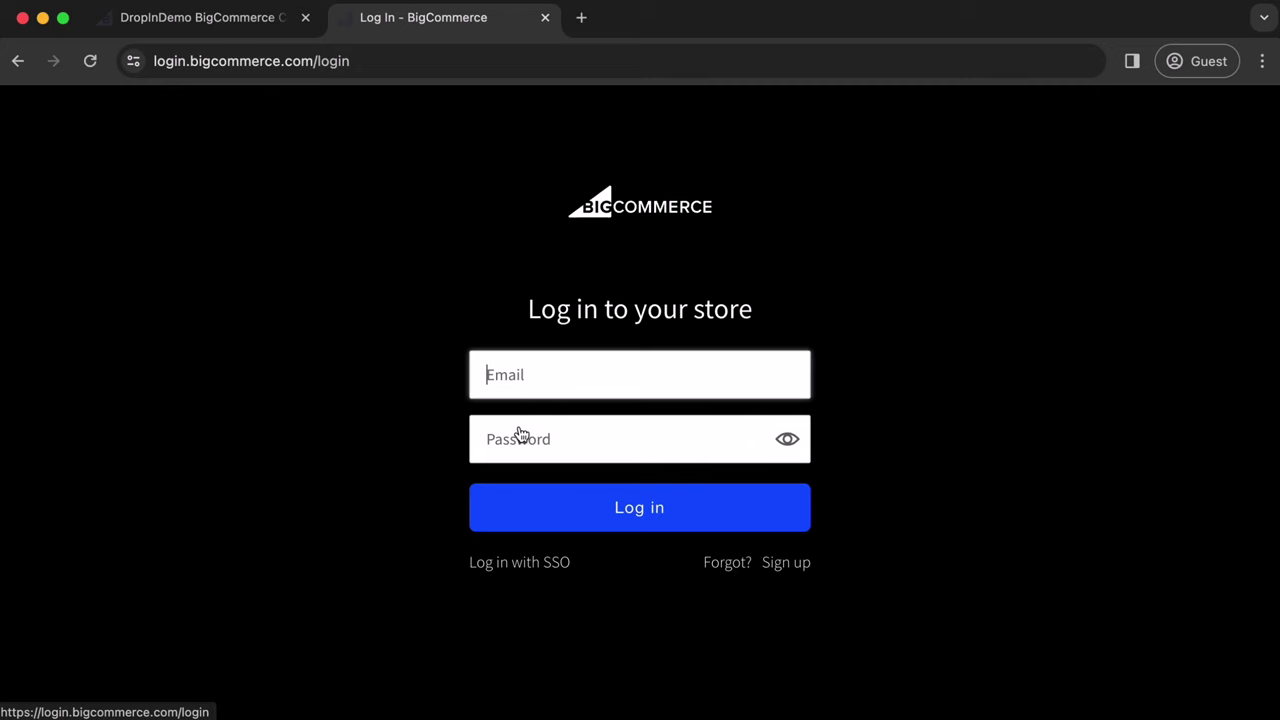
{"action": "left_click", "coordinate": [680, 438]}
{"action": "key", "text": "super+v"}
{"action": "left_click", "coordinate": [693, 508]}
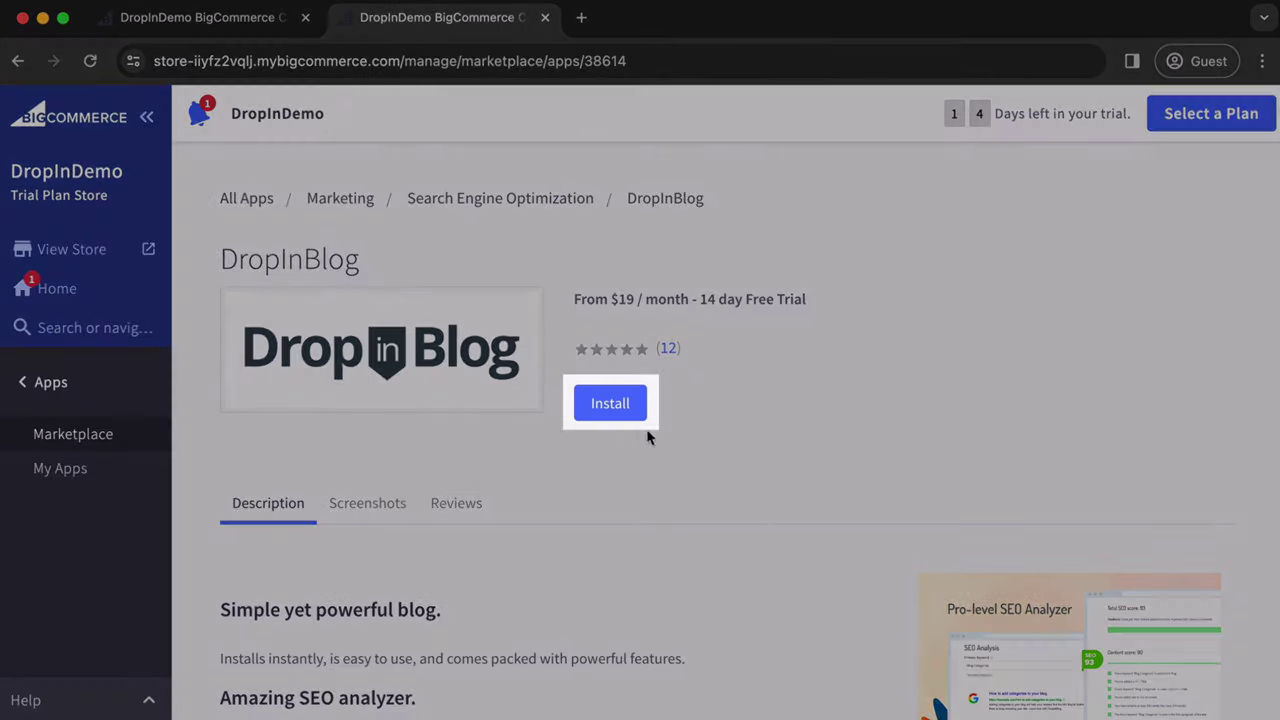
Install the DropInBlog app and confirm its requested access to the store
{"action": "left_click", "coordinate": [635, 414]}
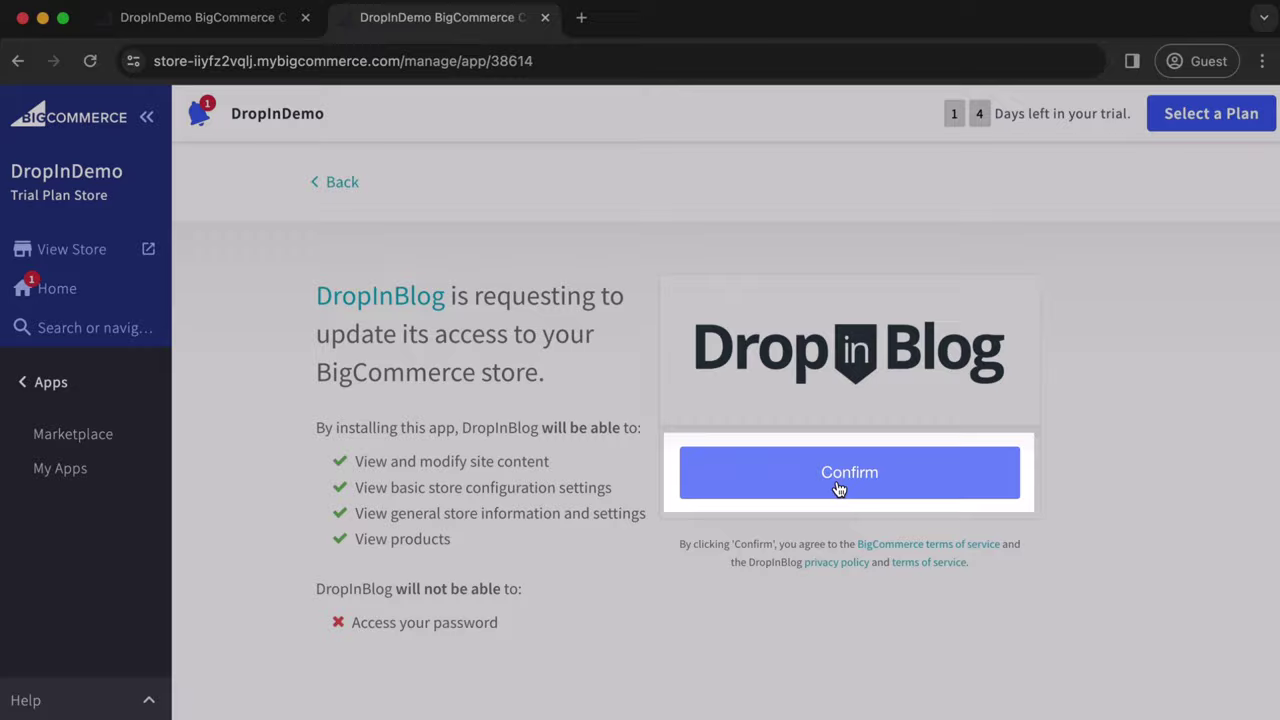
{"action": "left_click", "coordinate": [838, 487]}
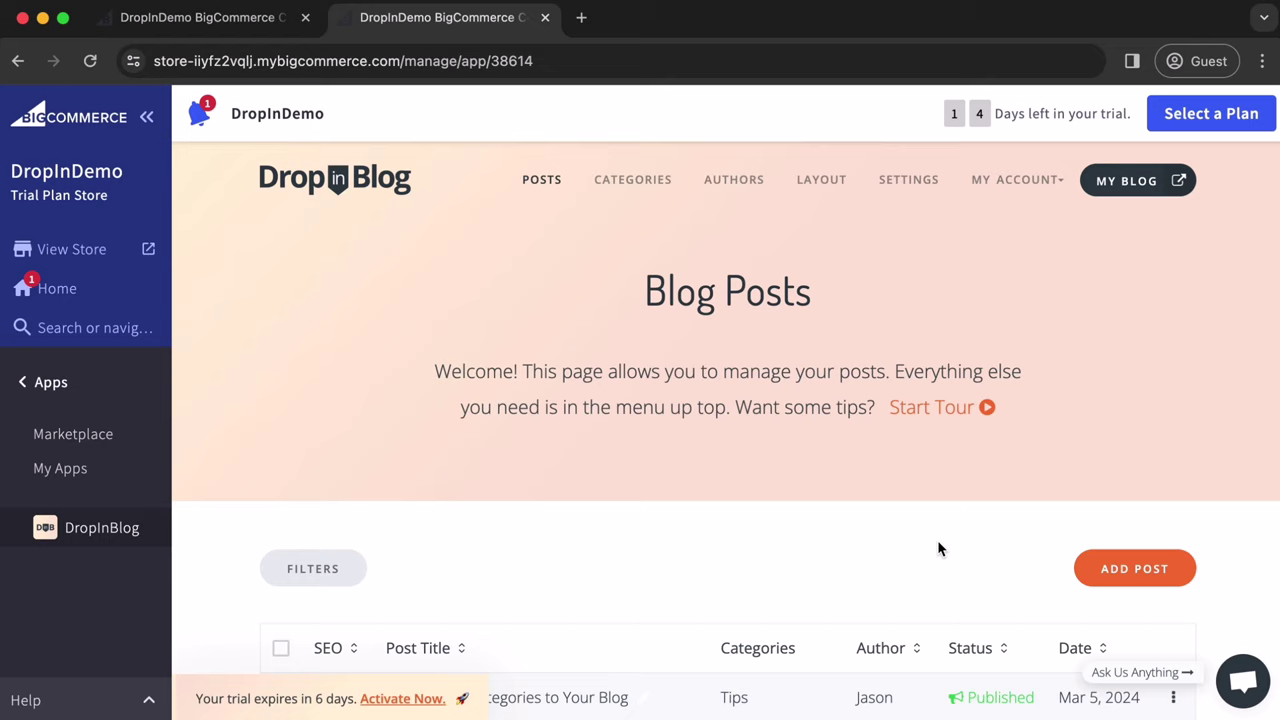
Review DropInBlog's list of sample posts, and open the live blog page to look through its post cards
{"action": "scroll", "coordinate": [938, 548], "scroll_direction": "down", "scroll_amount": 5}
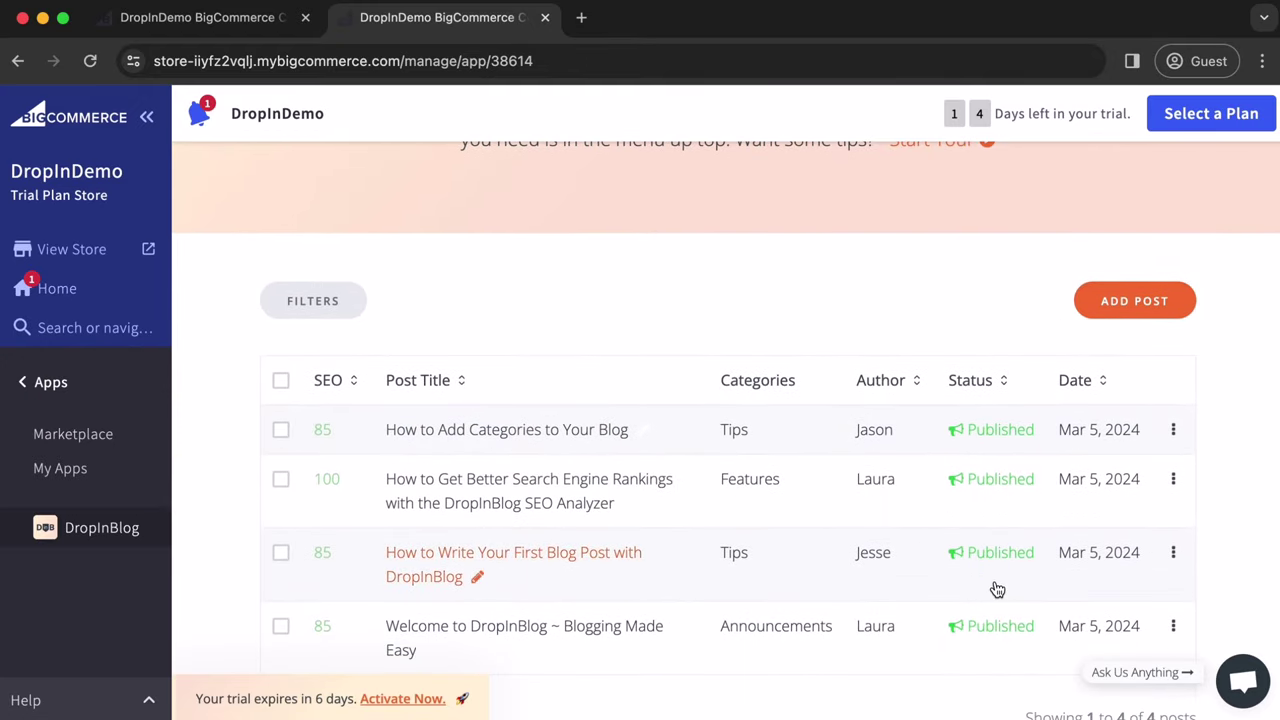
{"action": "scroll", "coordinate": [995, 589], "scroll_direction": "down", "scroll_amount": 3}
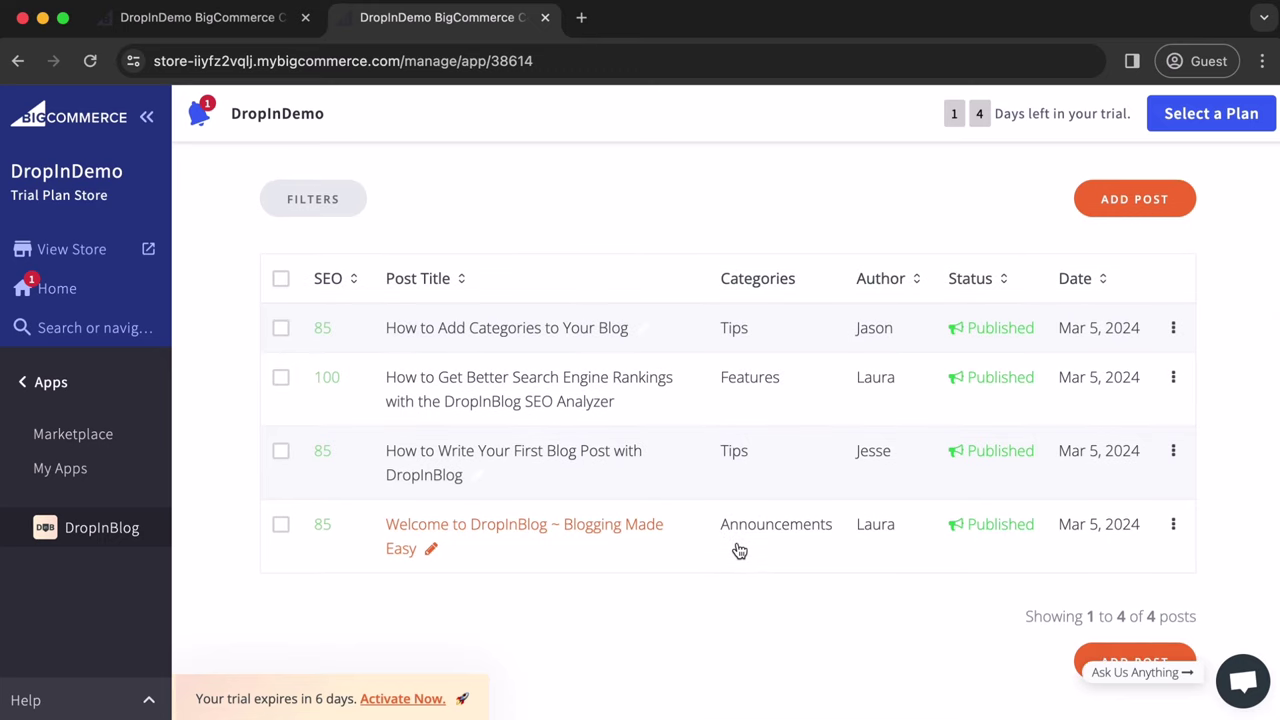
{"action": "scroll", "coordinate": [739, 551], "scroll_direction": "up", "scroll_amount": 5}
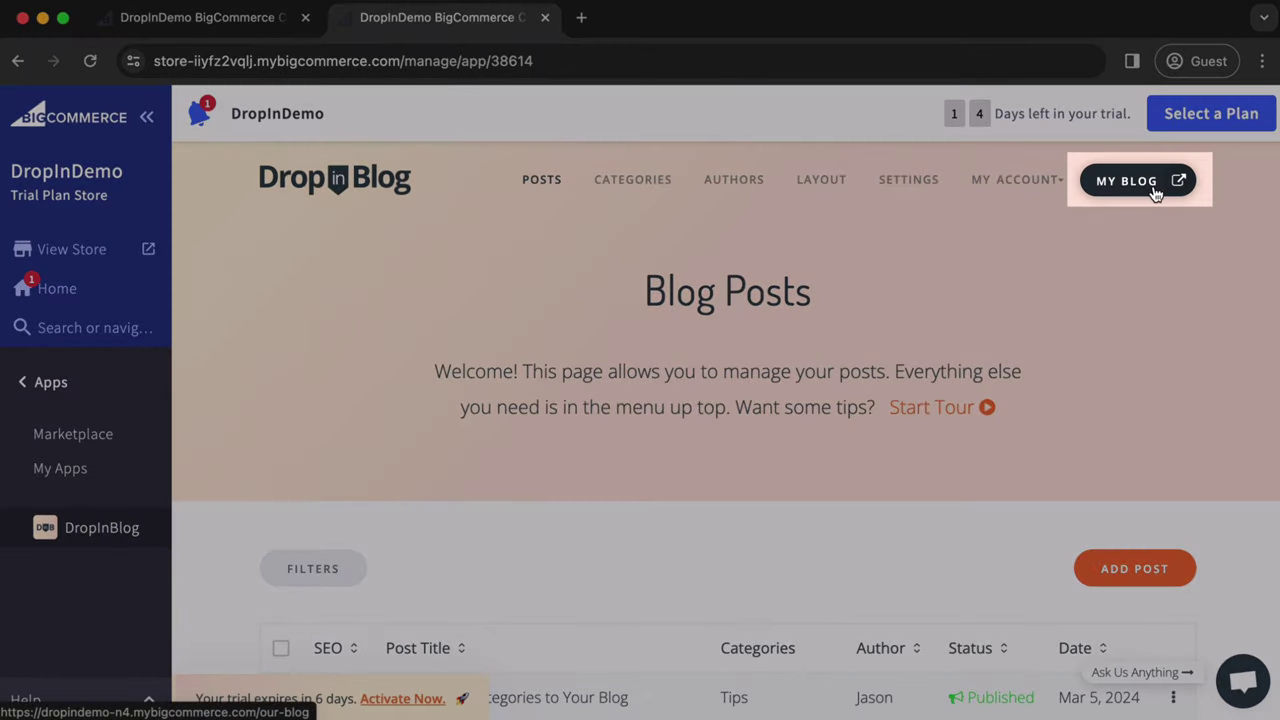
{"action": "left_click", "coordinate": [1155, 187]}
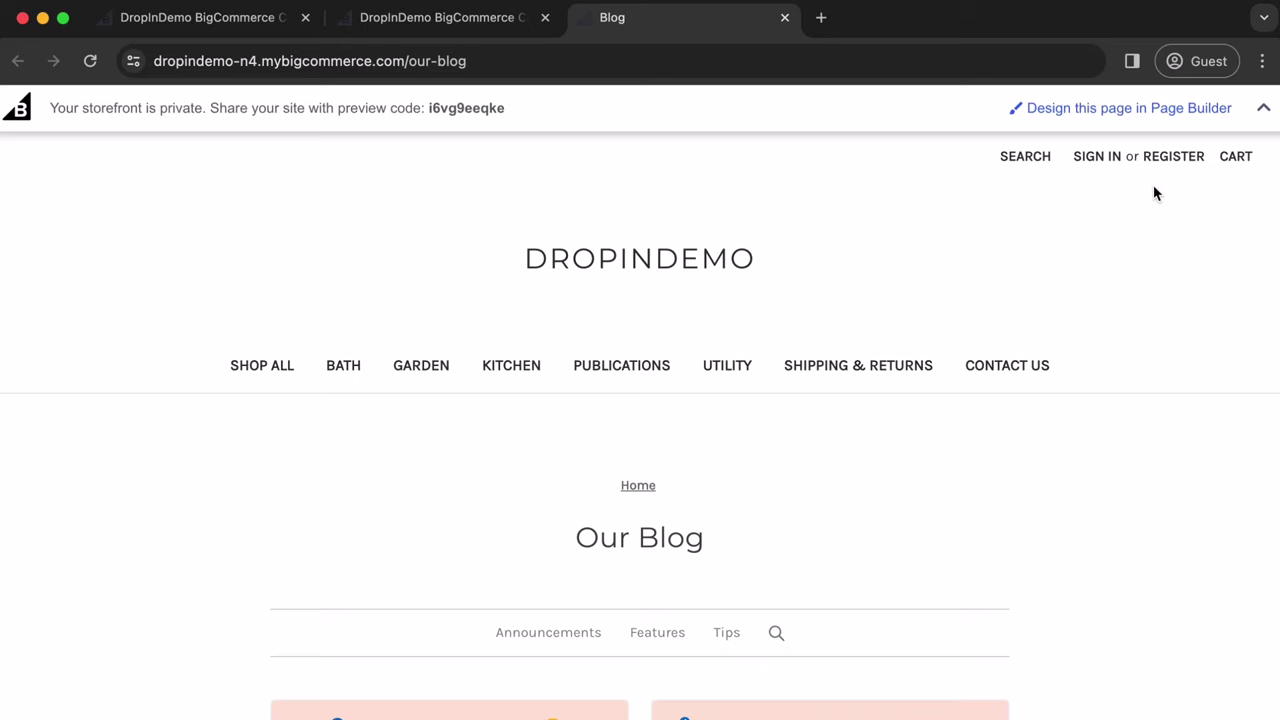
{"action": "scroll", "coordinate": [1028, 318], "scroll_direction": "down", "scroll_amount": 5}
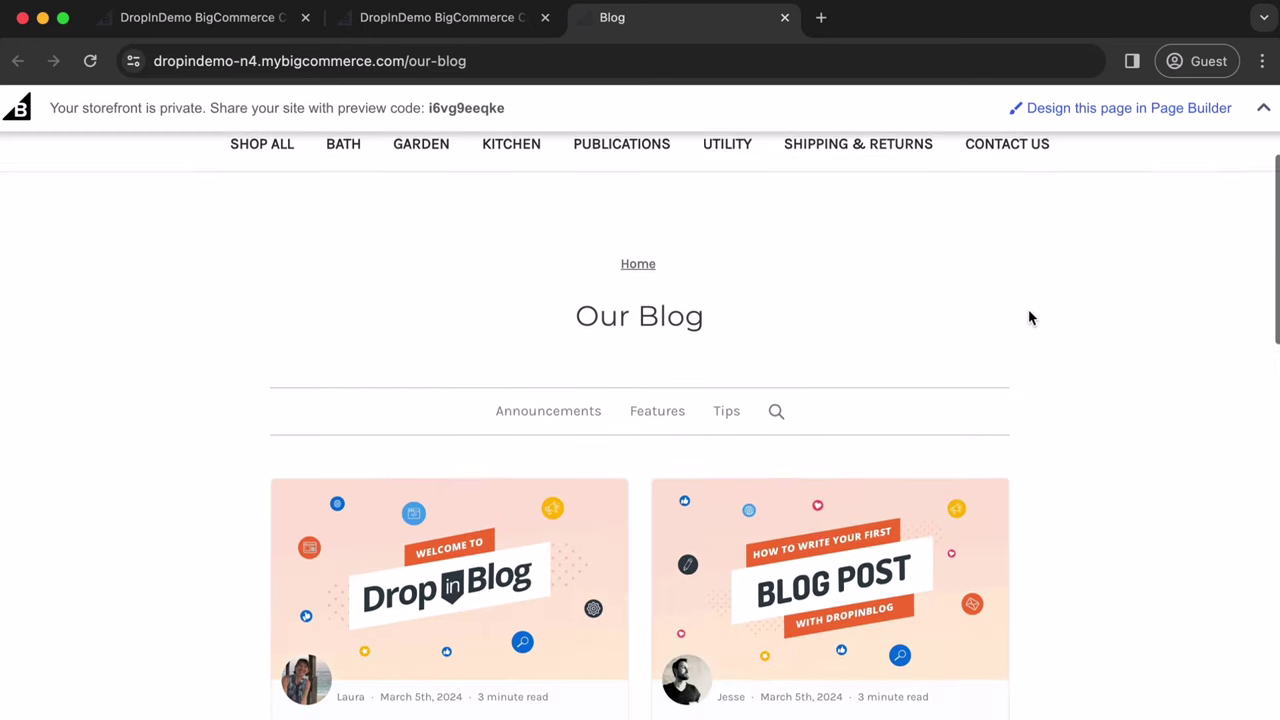
{"action": "scroll", "coordinate": [1028, 318], "scroll_direction": "down", "scroll_amount": 5}
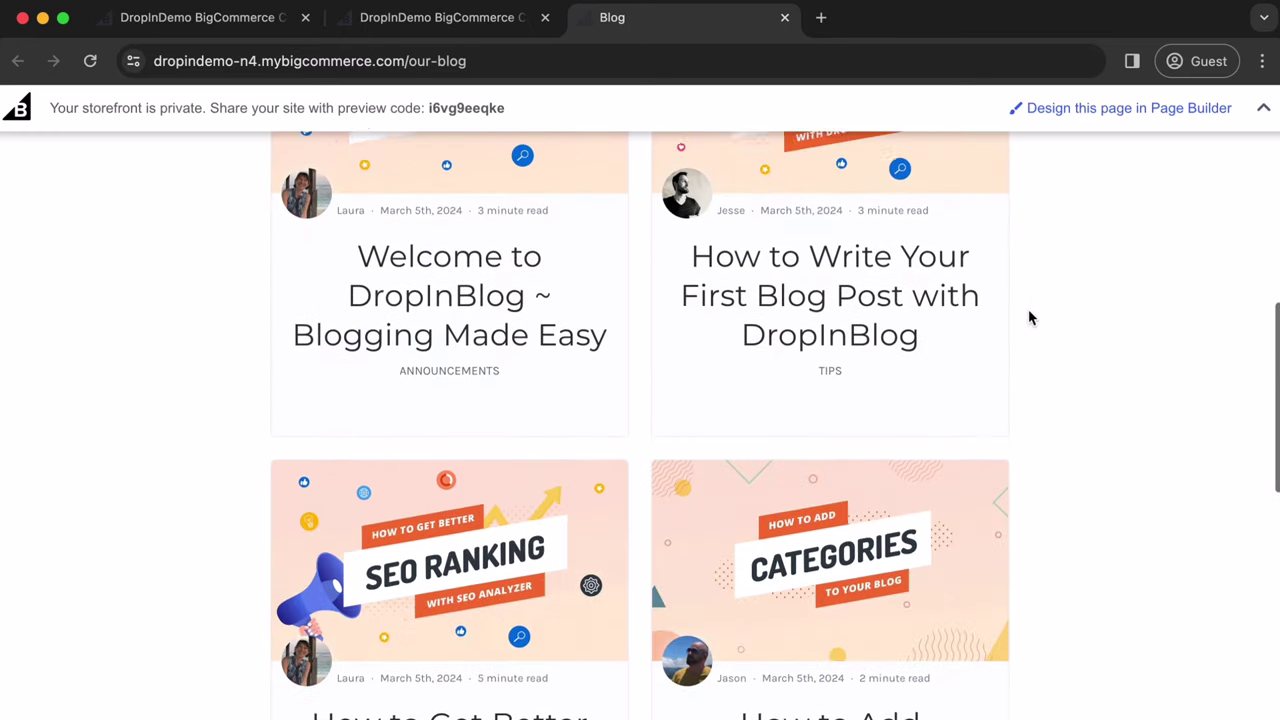
{"action": "scroll", "coordinate": [1030, 317], "scroll_direction": "down", "scroll_amount": 3}
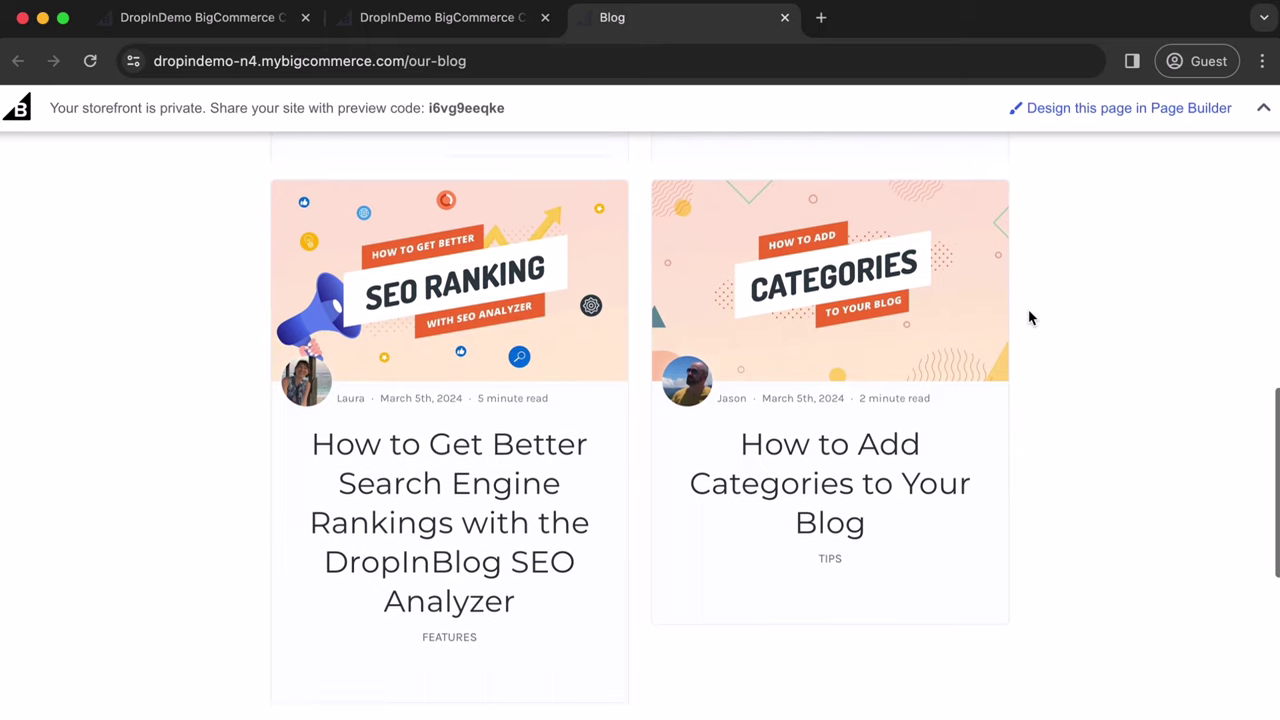
{"action": "scroll", "coordinate": [1030, 317], "scroll_direction": "down", "scroll_amount": 2}
{"action": "scroll", "coordinate": [1030, 317], "scroll_direction": "up", "scroll_amount": 6}
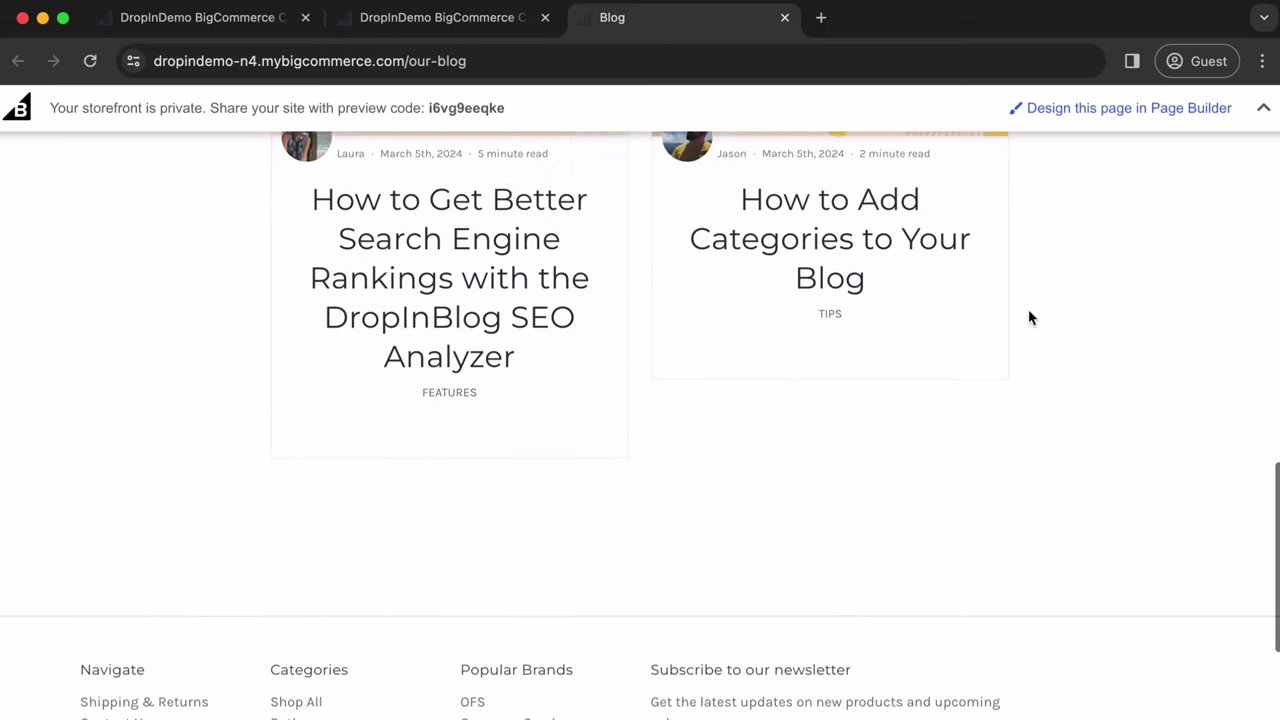
{"action": "scroll", "coordinate": [1028, 318], "scroll_direction": "up", "scroll_amount": 6}
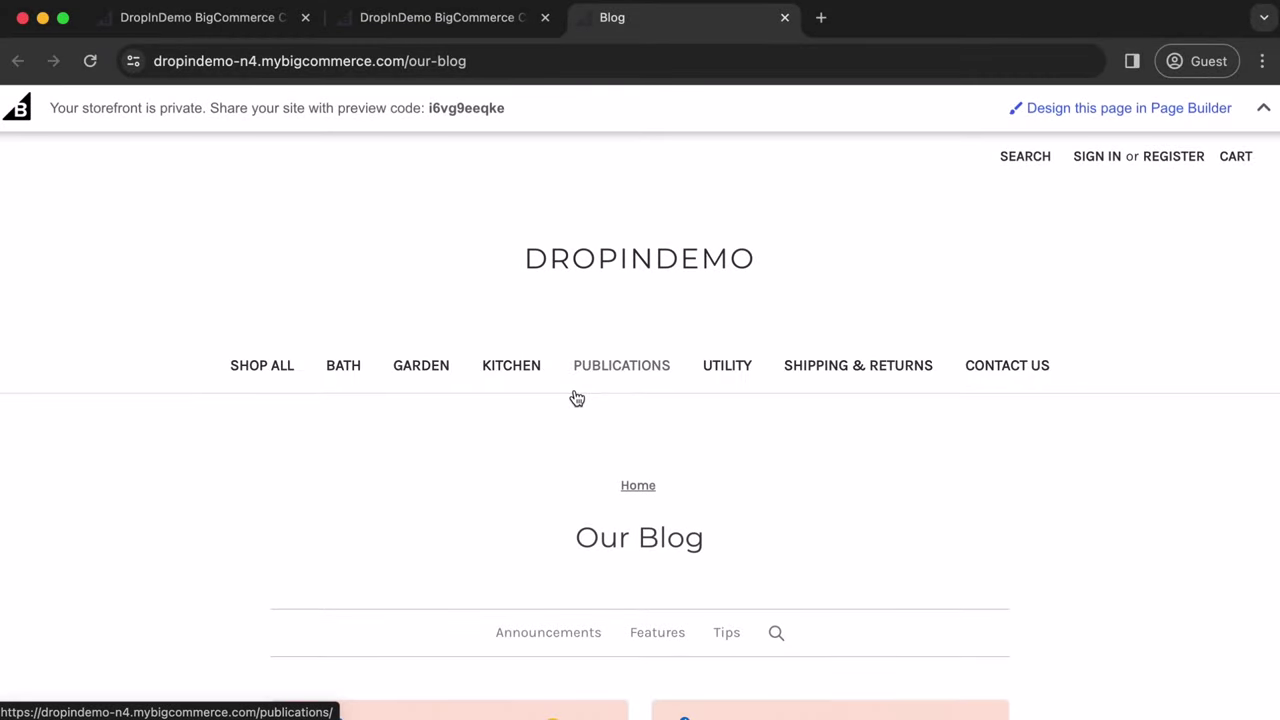
Return to the store admin and make the Our Blog page visible in the storefront's web pages
{"action": "left_click", "coordinate": [444, 31]}
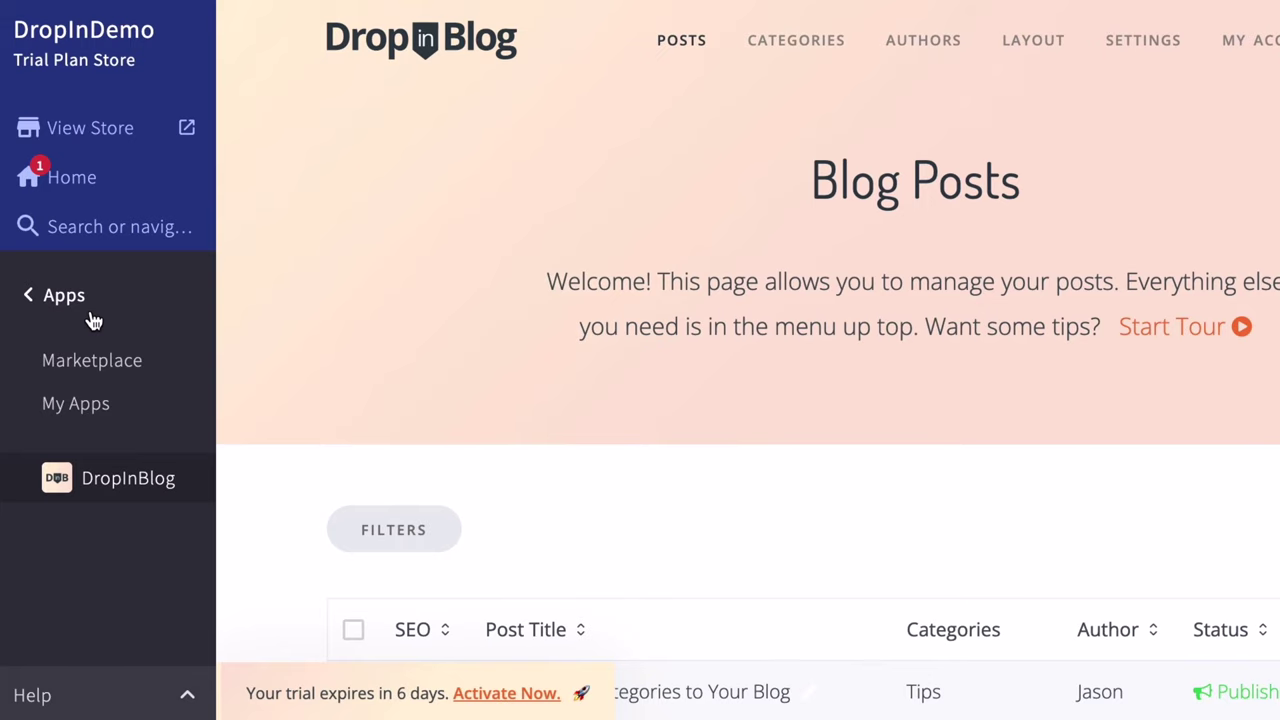
{"action": "left_click", "coordinate": [93, 320]}
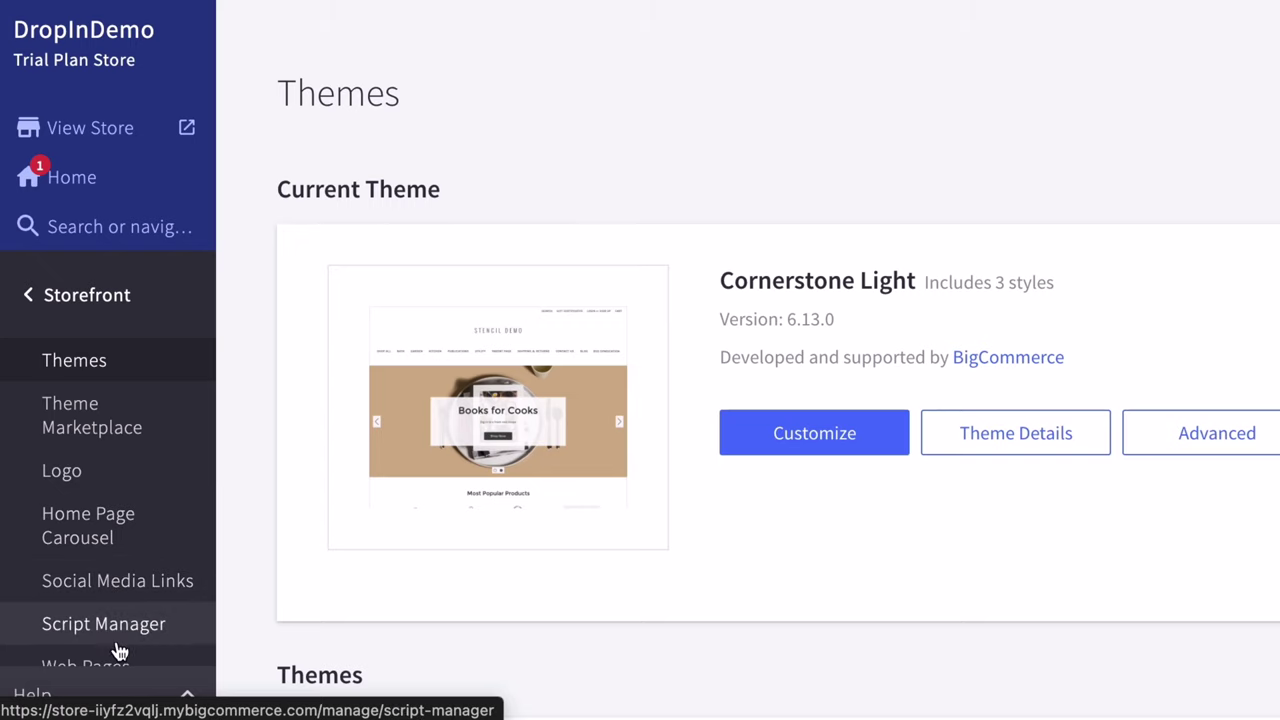
{"action": "scroll", "coordinate": [125, 513], "scroll_direction": "down", "scroll_amount": 2}
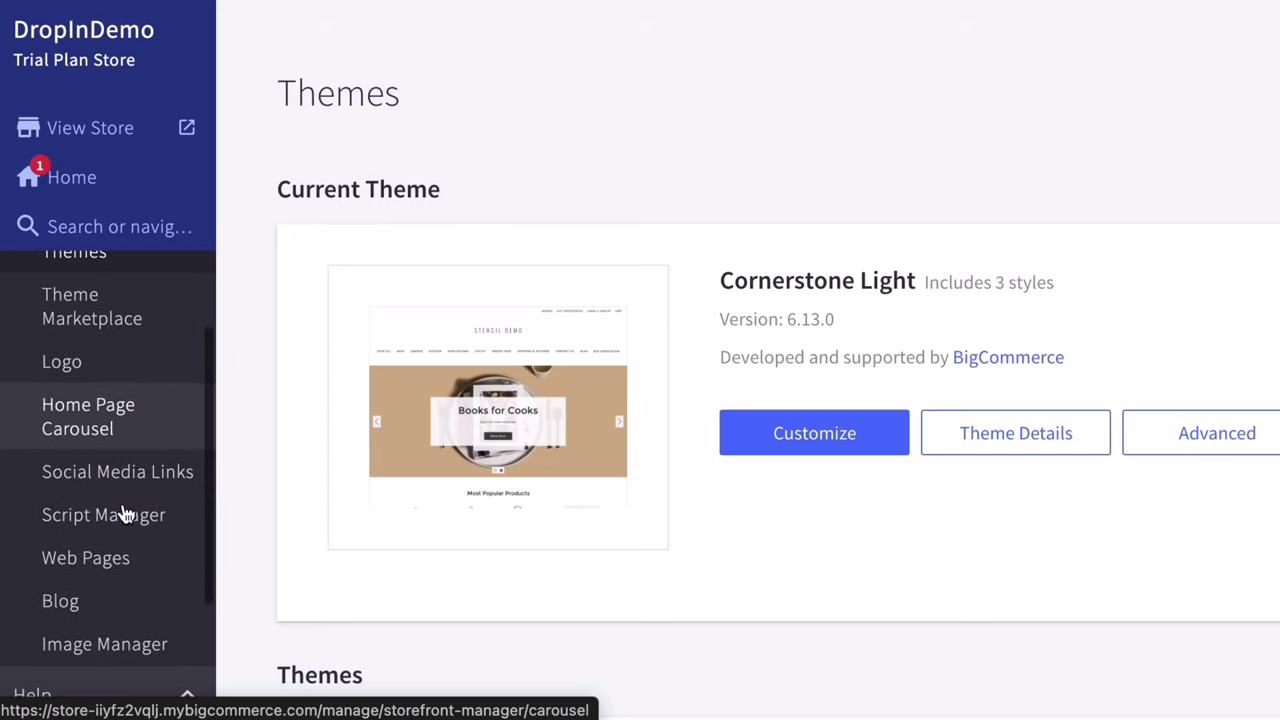
{"action": "left_click", "coordinate": [119, 580]}
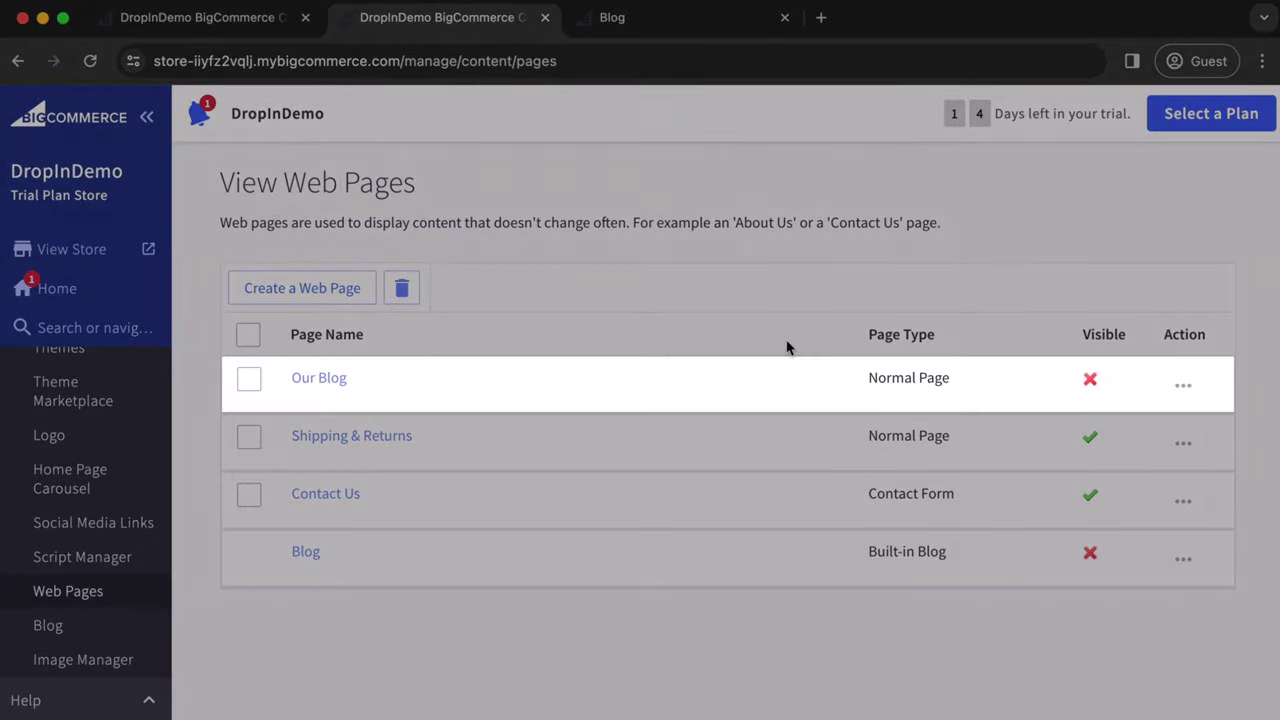
{"action": "left_click", "coordinate": [1091, 388]}
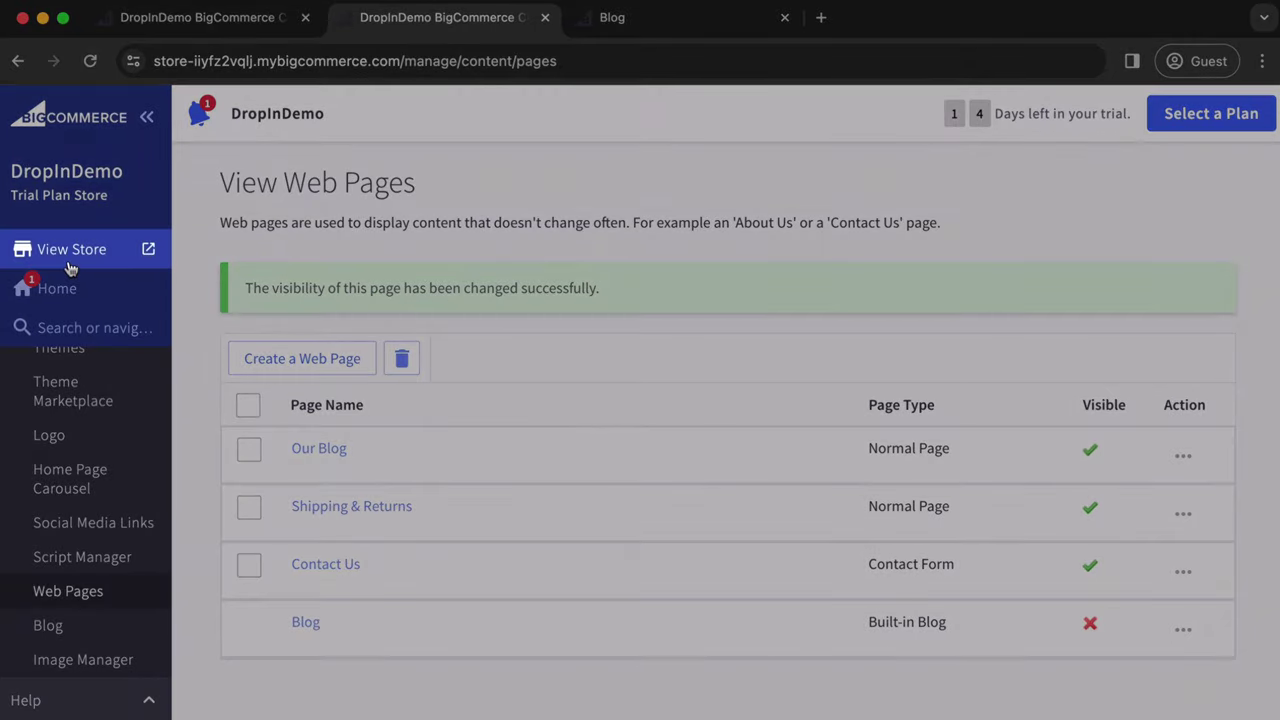
View the storefront, open Our Blog from its site navigation and look over the listed posts
{"action": "left_click", "coordinate": [70, 258]}
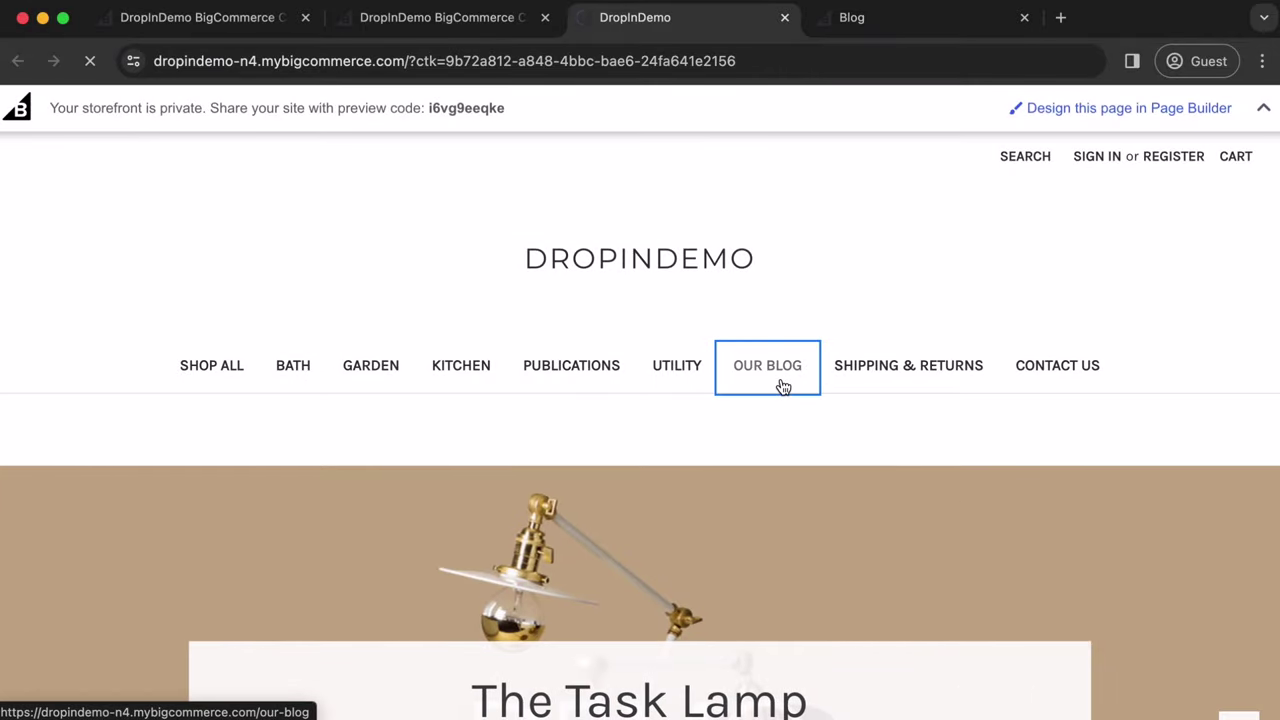
{"action": "scroll", "coordinate": [806, 404], "scroll_direction": "down", "scroll_amount": 3}
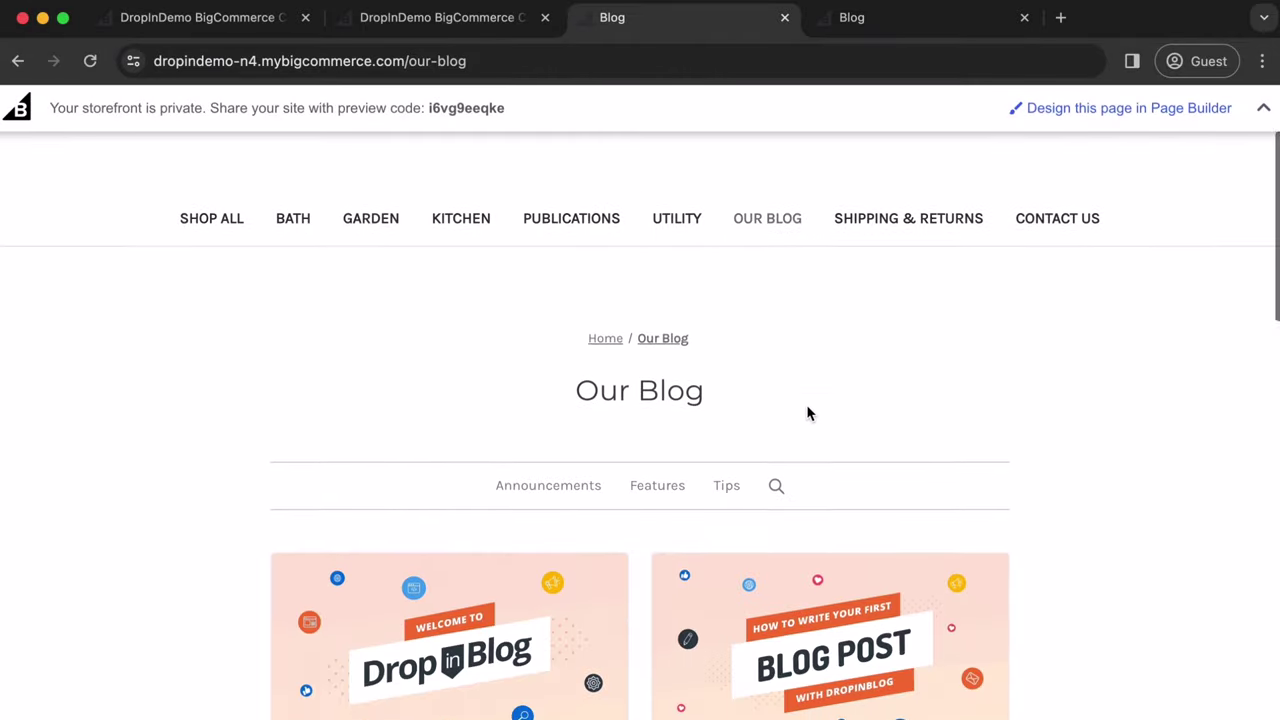
{"action": "scroll", "coordinate": [808, 413], "scroll_direction": "down", "scroll_amount": 6}
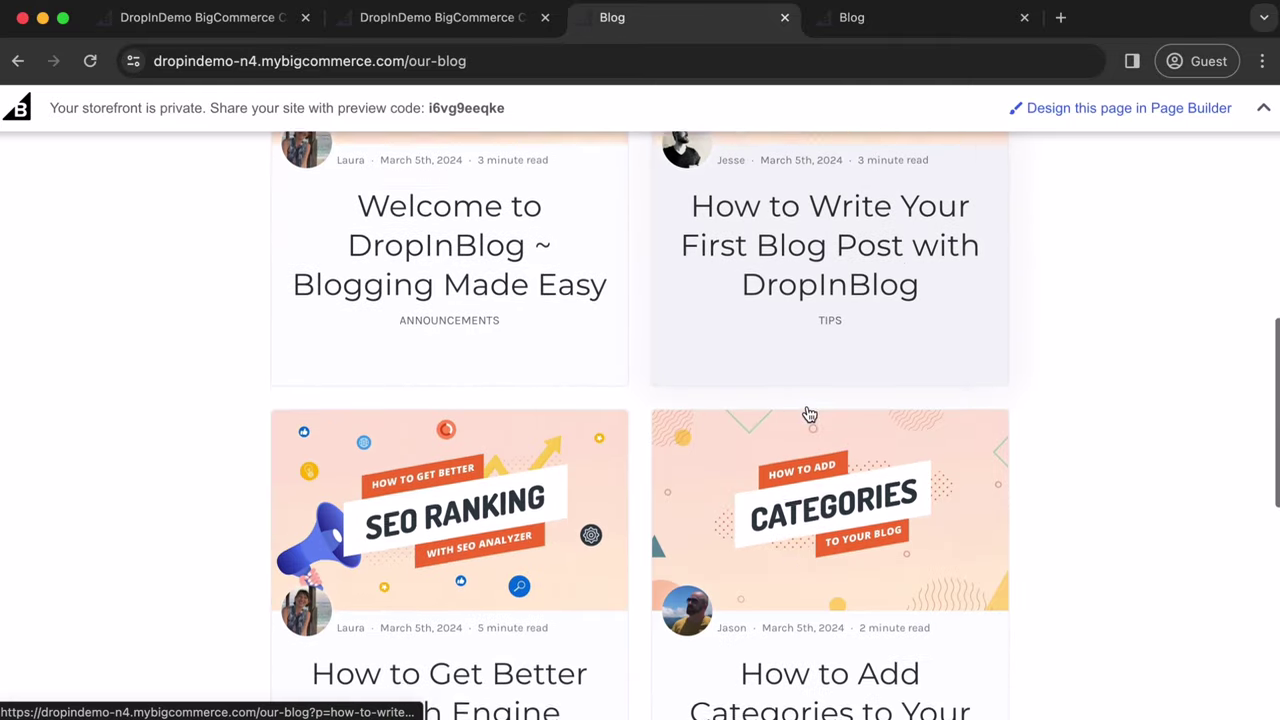
{"action": "scroll", "coordinate": [810, 414], "scroll_direction": "down", "scroll_amount": 2}
{"action": "scroll", "coordinate": [810, 414], "scroll_direction": "up", "scroll_amount": 5}
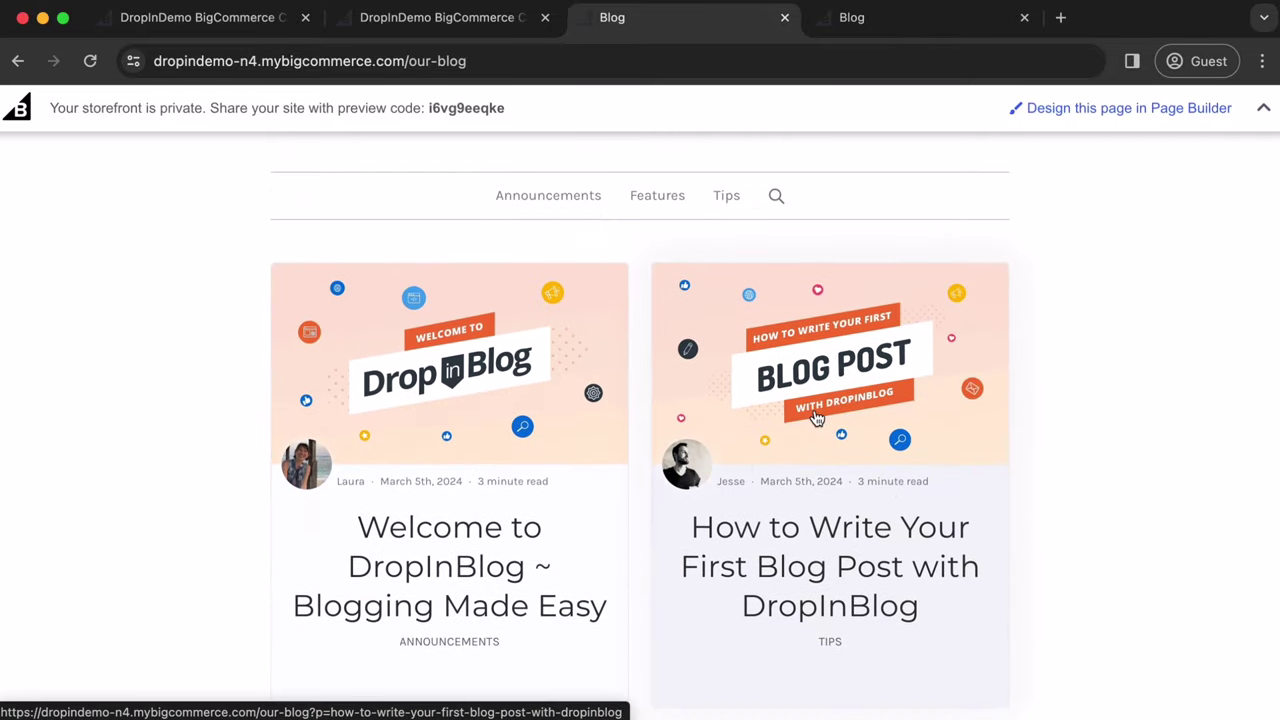
Open the post "How to Write Your First Blog Post with DropInBlog" and look through its content
{"action": "left_click", "coordinate": [817, 418]}
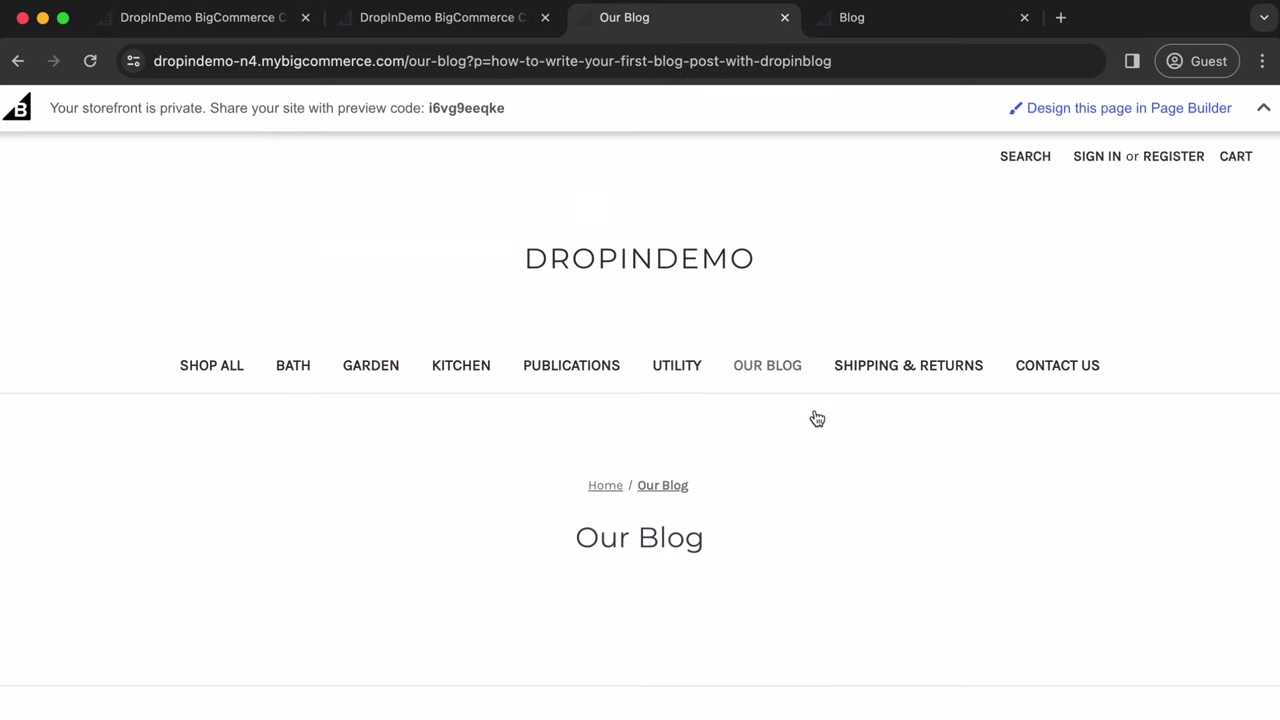
{"action": "scroll", "coordinate": [817, 418], "scroll_direction": "down", "scroll_amount": 20}
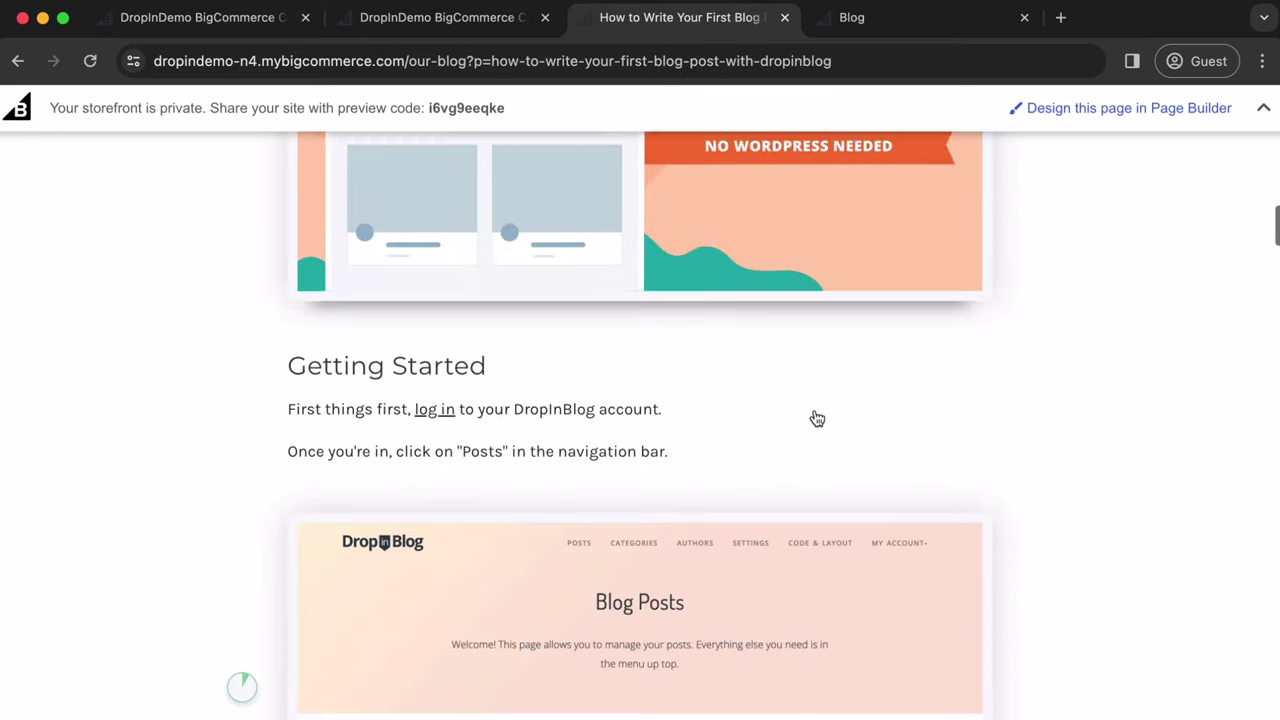
{"action": "scroll", "coordinate": [817, 418], "scroll_direction": "down", "scroll_amount": 20}
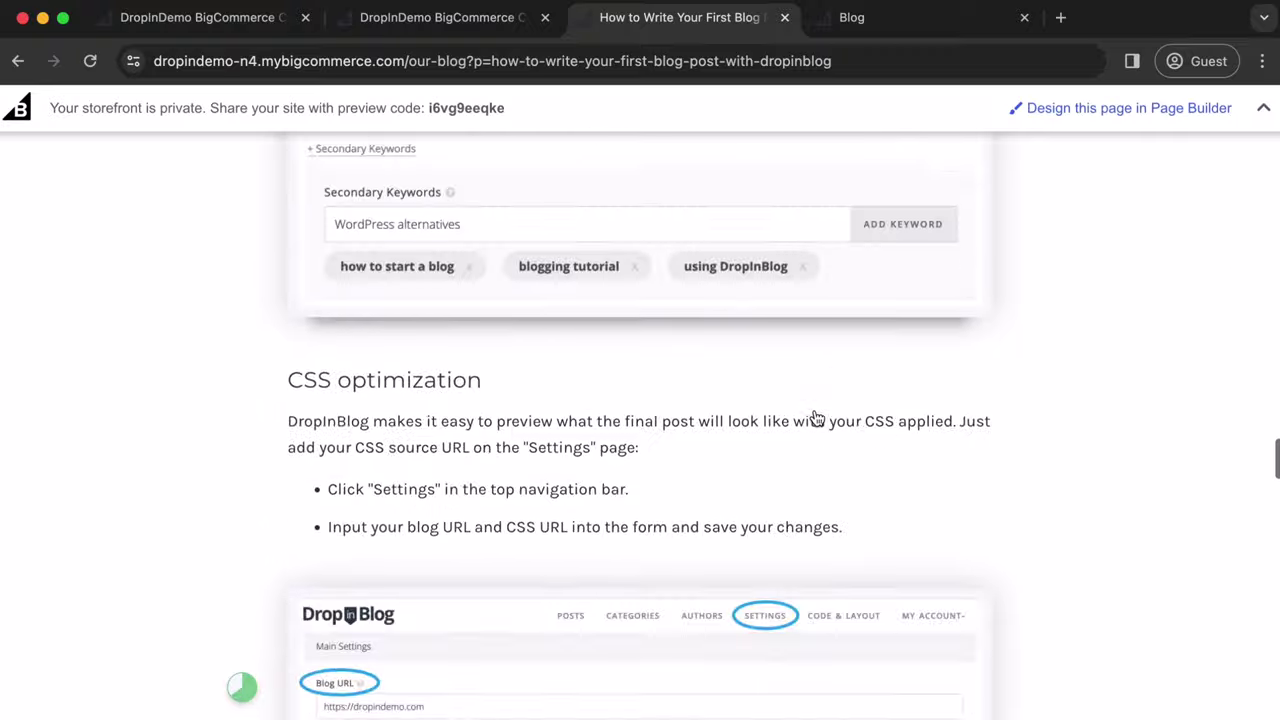
{"action": "scroll", "coordinate": [817, 418], "scroll_direction": "down", "scroll_amount": 20}
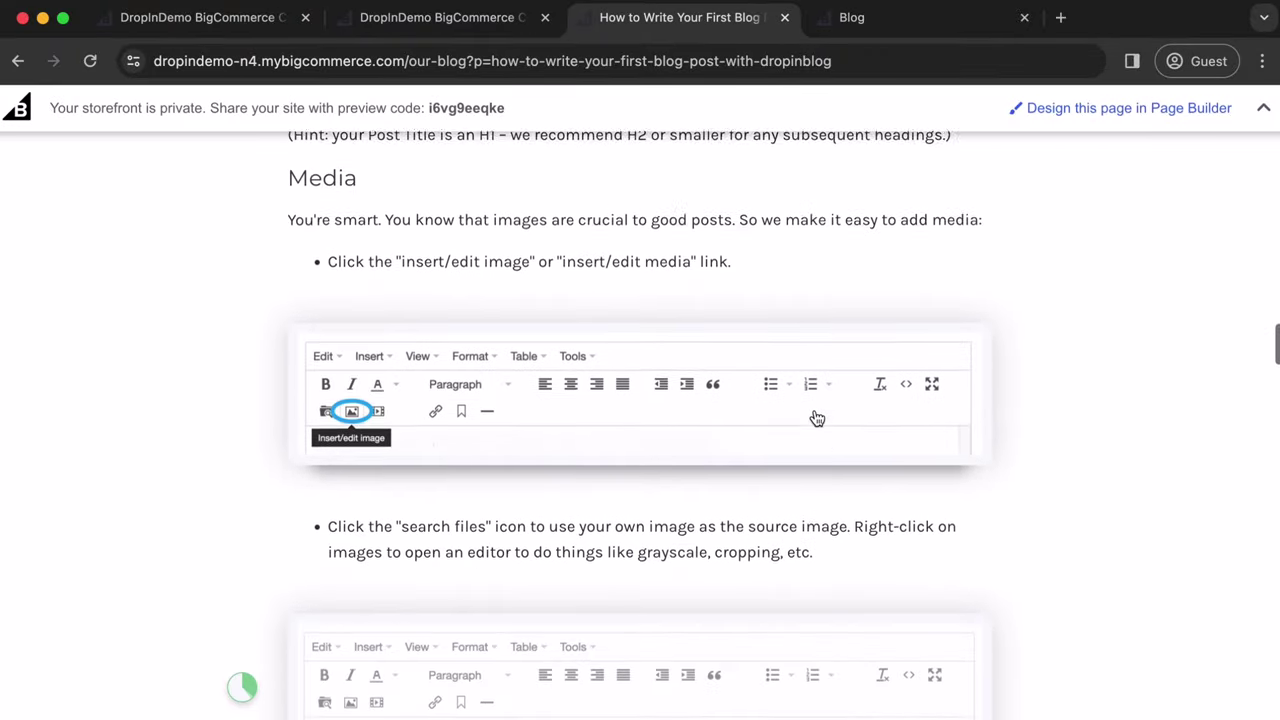
Look back over the open post from its Media section up to the introduction and article audio player
{"action": "scroll", "coordinate": [817, 418], "scroll_direction": "up", "scroll_amount": 10}
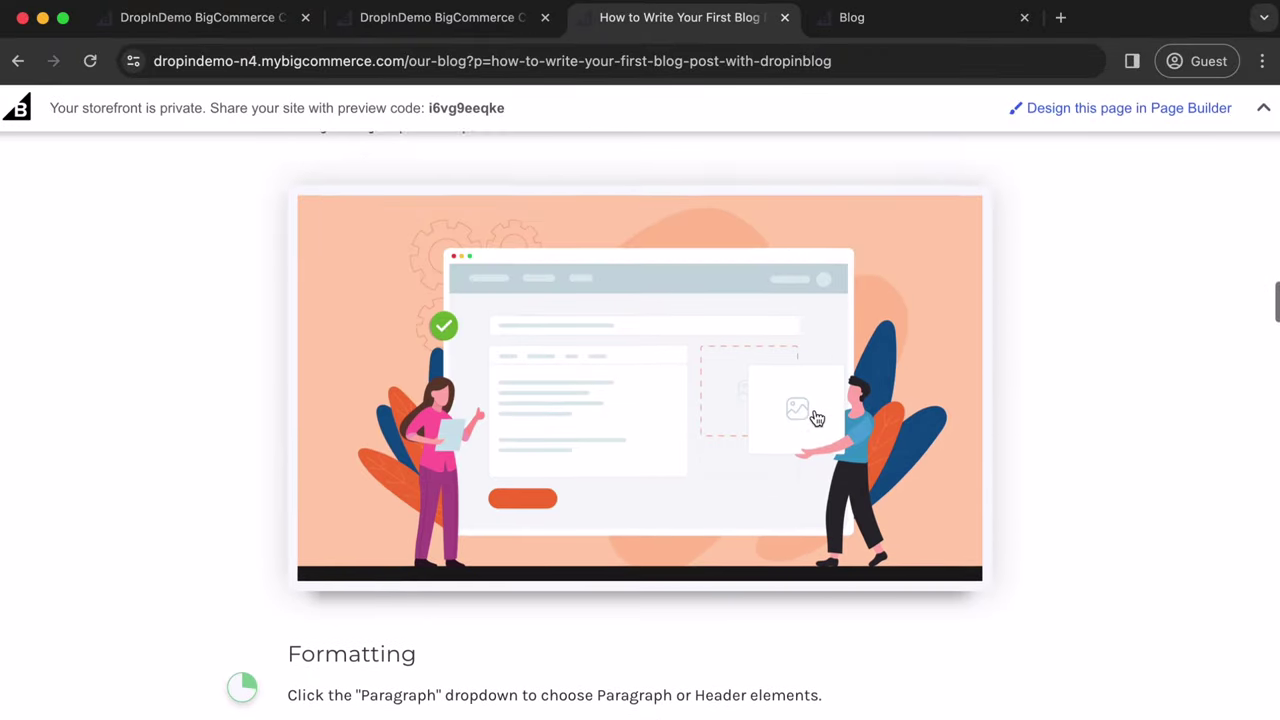
{"action": "scroll", "coordinate": [817, 418], "scroll_direction": "up", "scroll_amount": 10}
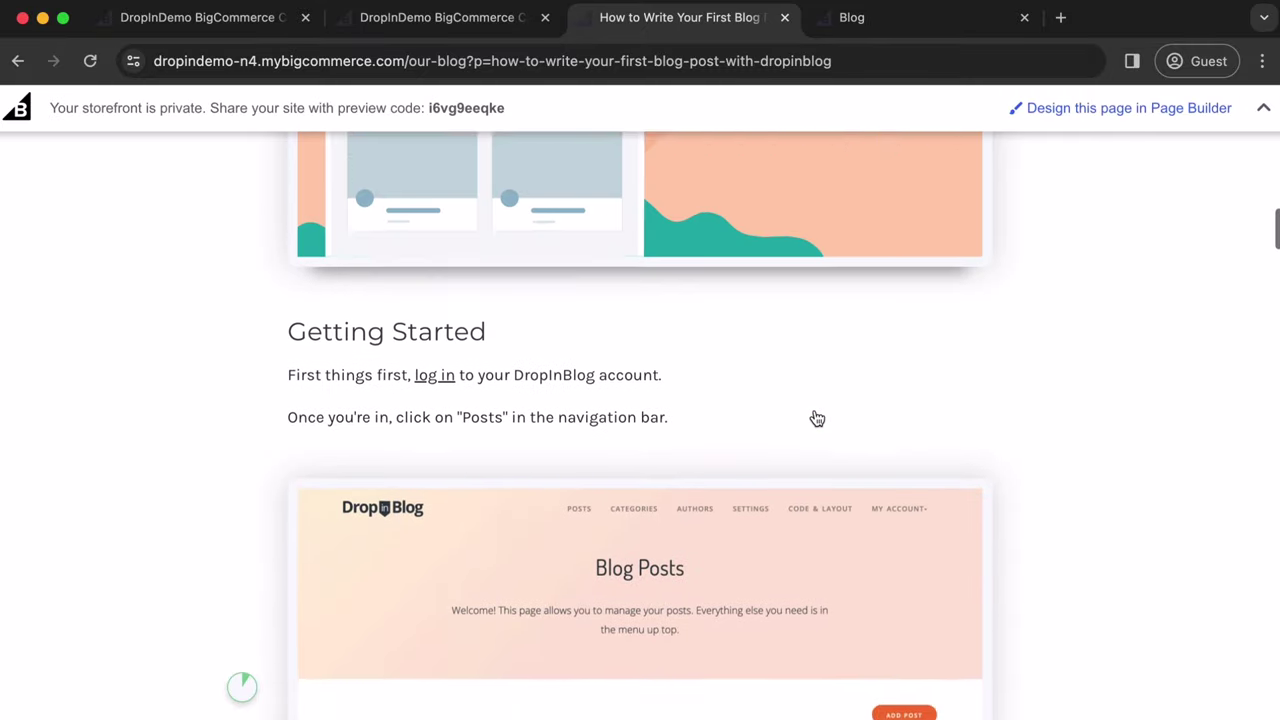
{"action": "scroll", "coordinate": [815, 416], "scroll_direction": "up", "scroll_amount": 5}
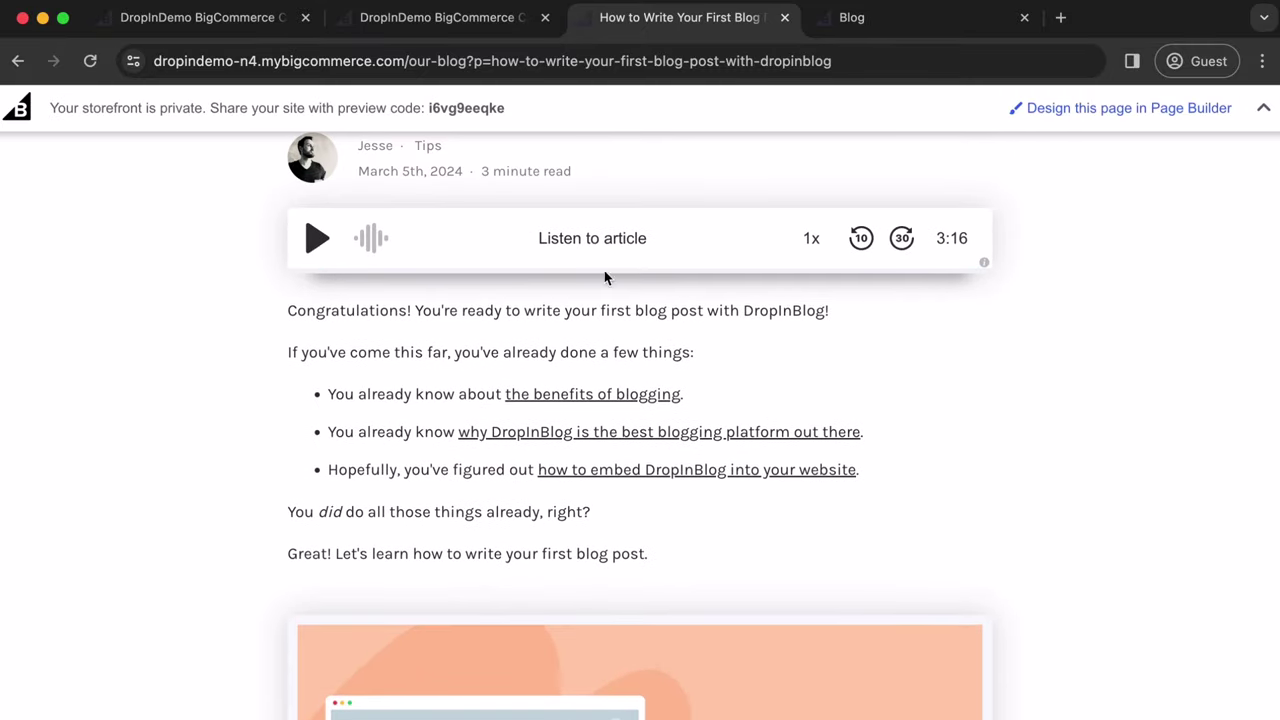
Return to the store admin and open the installed DropInBlog app
{"action": "left_click", "coordinate": [494, 31]}
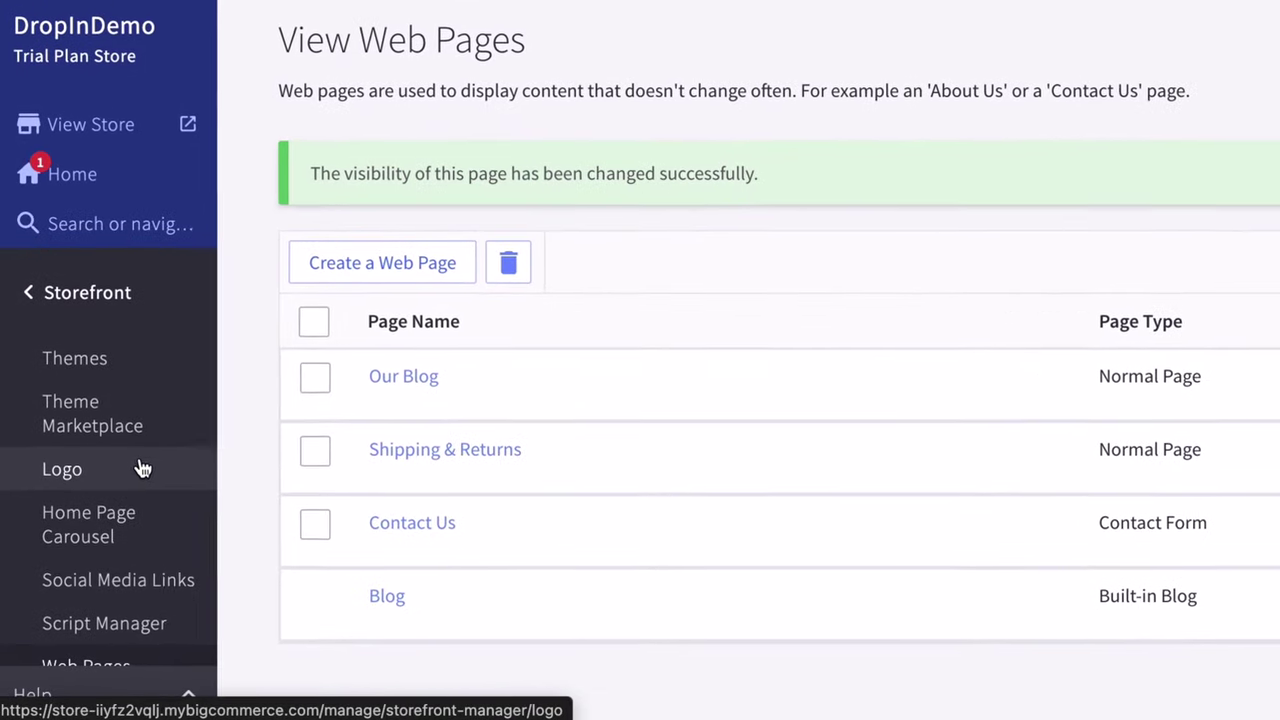
{"action": "left_click", "coordinate": [44, 300]}
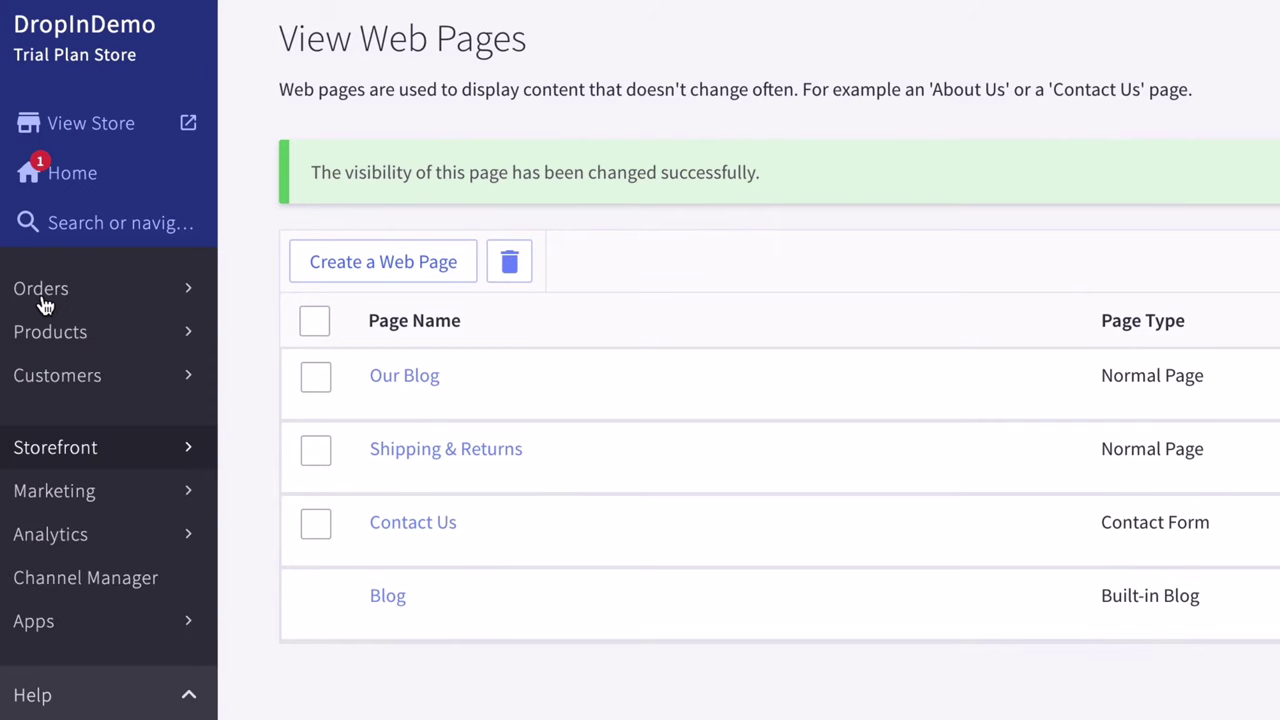
{"action": "left_click", "coordinate": [35, 622]}
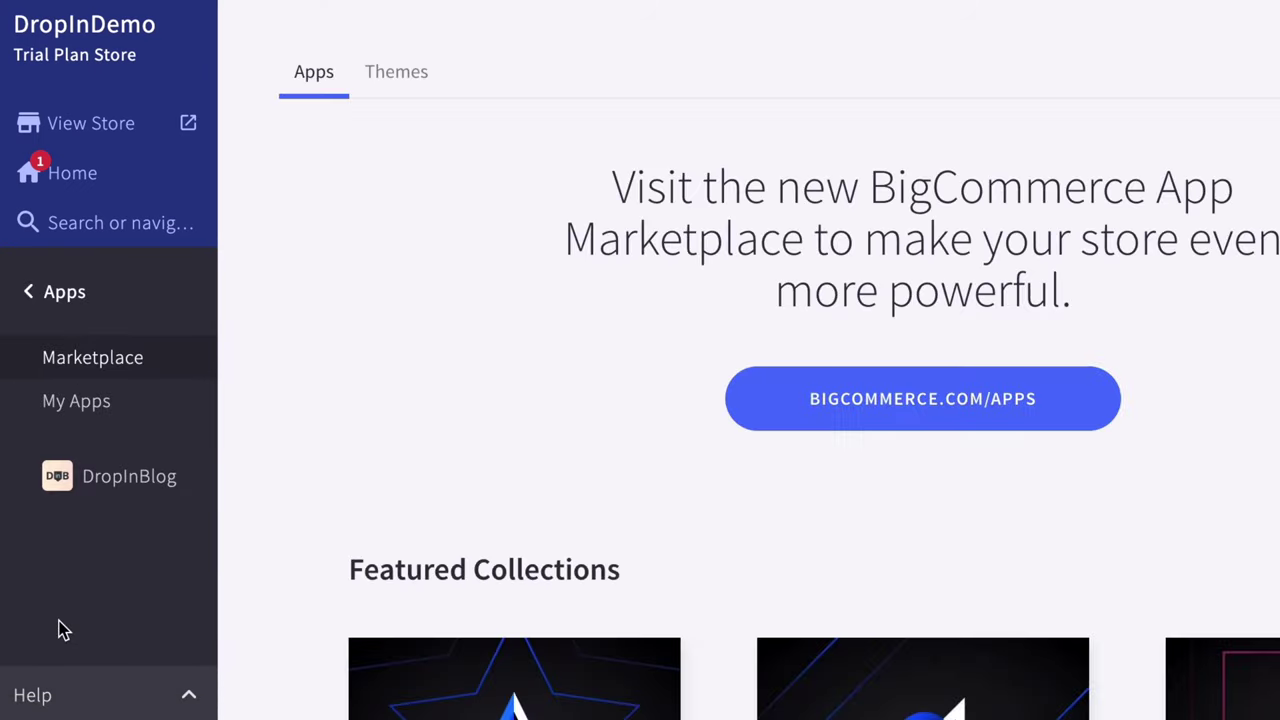
{"action": "left_click", "coordinate": [78, 499]}
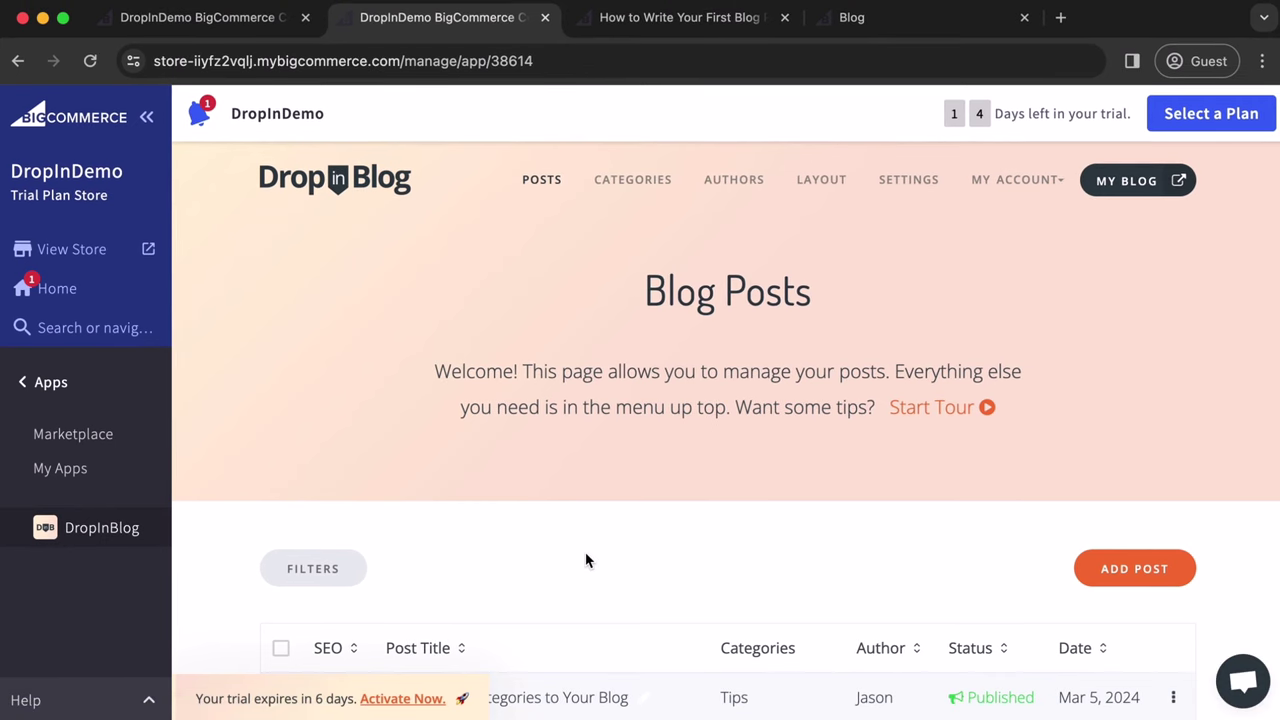
Look over the Blog Posts list with its SEO scores, categories, authors and statuses
{"action": "scroll", "coordinate": [587, 560], "scroll_direction": "down", "scroll_amount": 1}
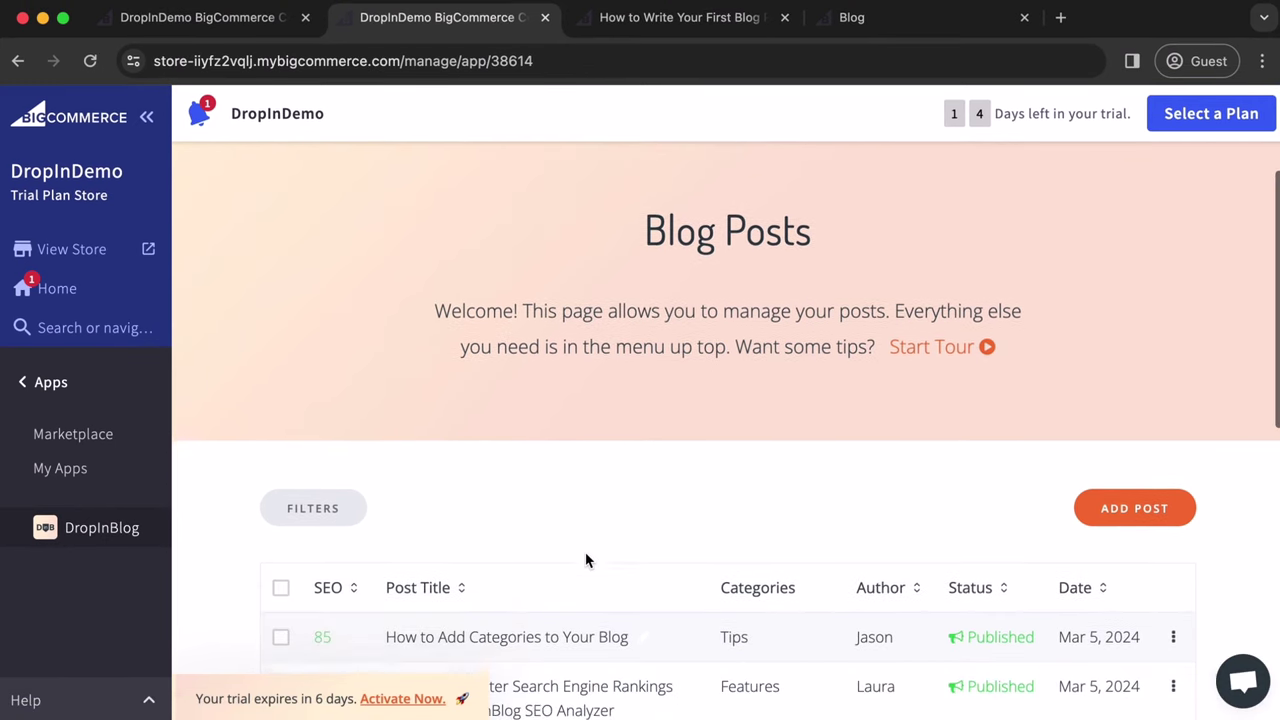
{"action": "scroll", "coordinate": [587, 560], "scroll_direction": "down", "scroll_amount": 3}
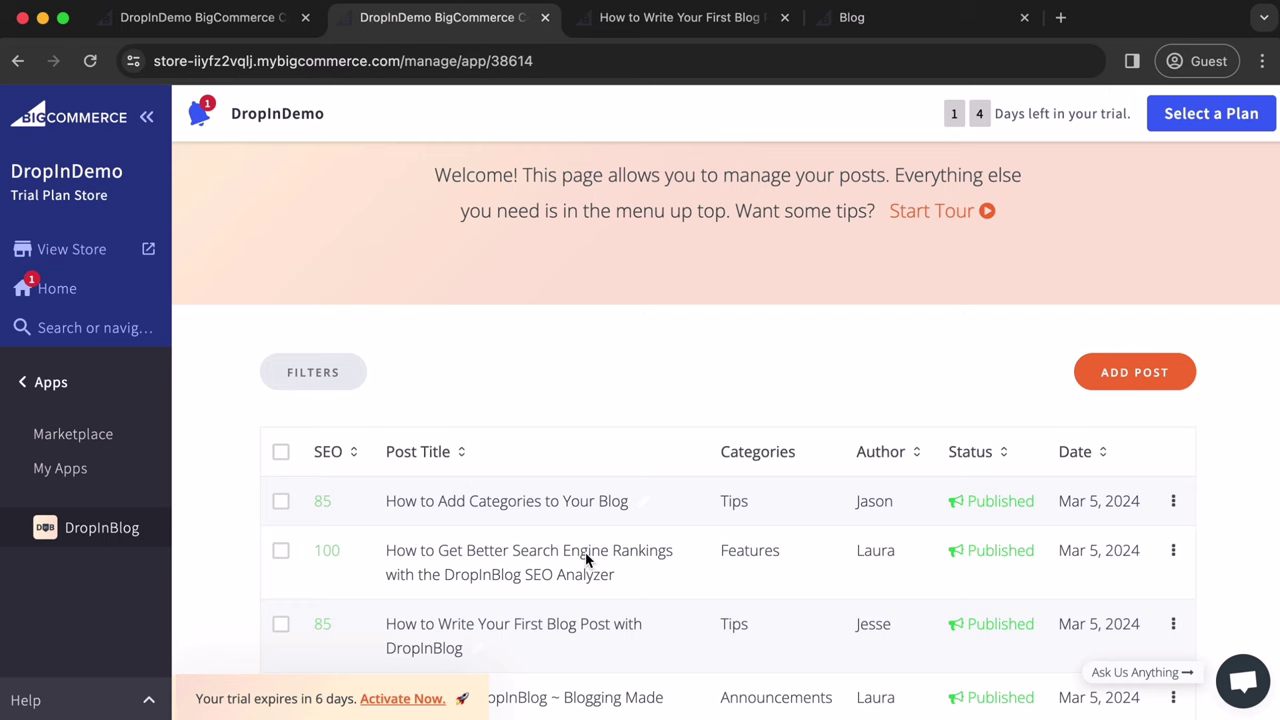
{"action": "scroll", "coordinate": [587, 560], "scroll_direction": "up", "scroll_amount": 4}
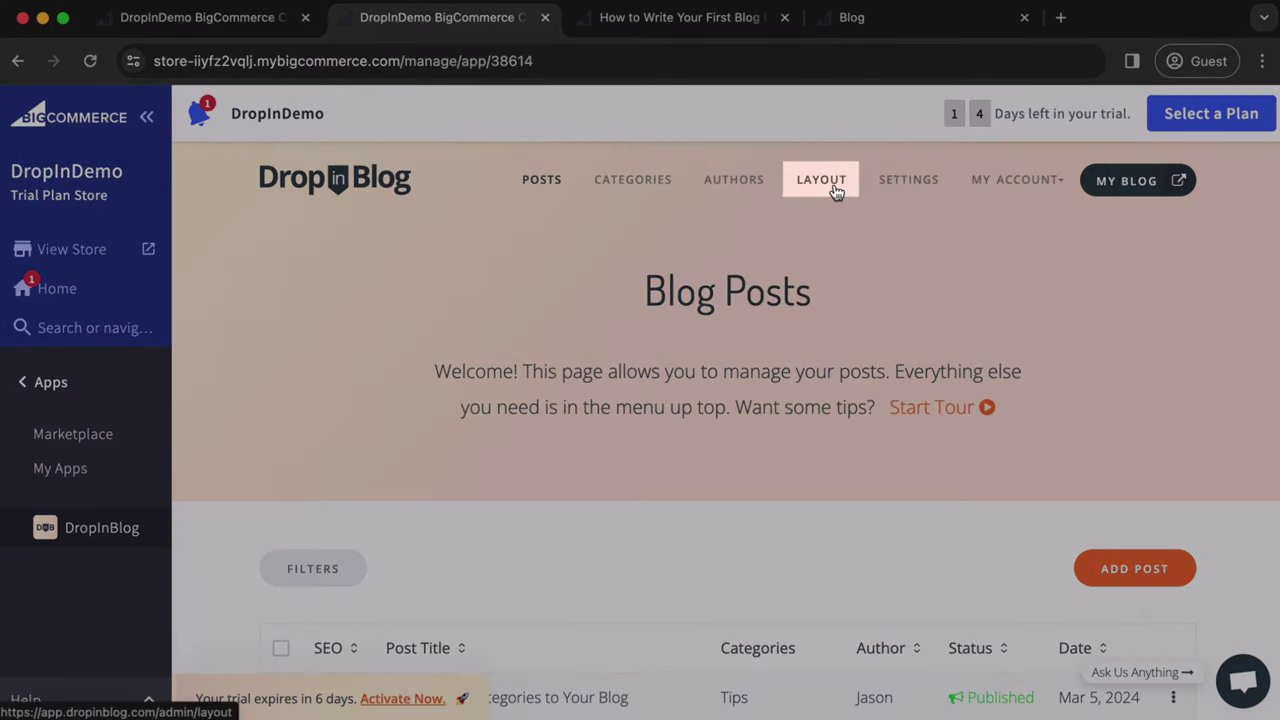
Open DropInBlog's Layout page and review the Design Customizations, from link color to posts per row, alongside the preview
{"action": "left_click", "coordinate": [836, 191]}
{"action": "scroll", "coordinate": [366, 560], "scroll_direction": "down", "scroll_amount": 3}
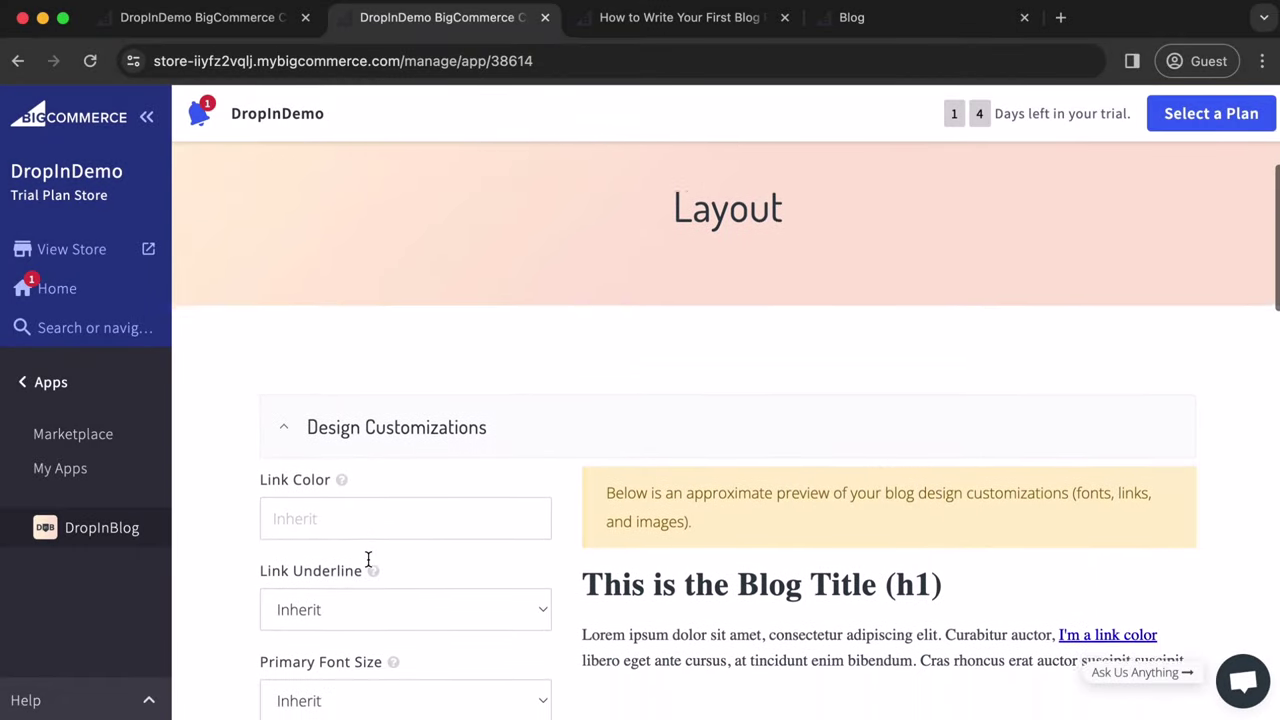
{"action": "scroll", "coordinate": [368, 559], "scroll_direction": "down", "scroll_amount": 1}
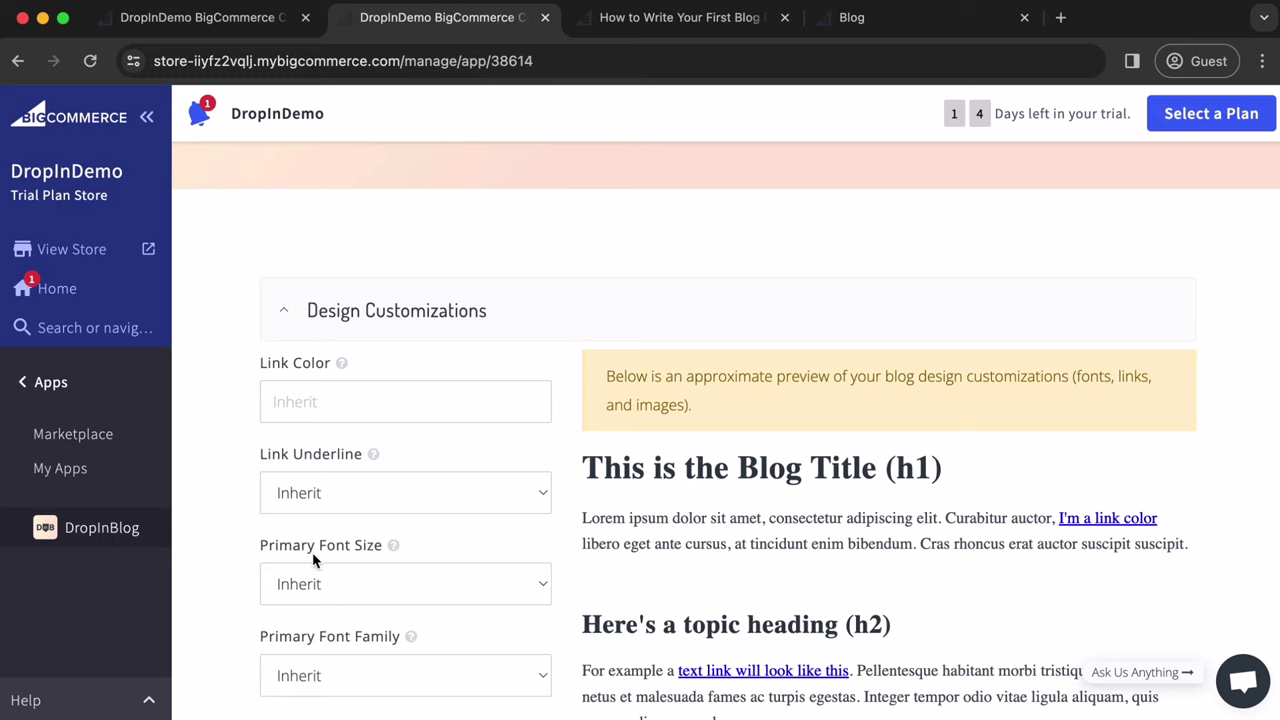
{"action": "scroll", "coordinate": [313, 558], "scroll_direction": "down", "scroll_amount": 8}
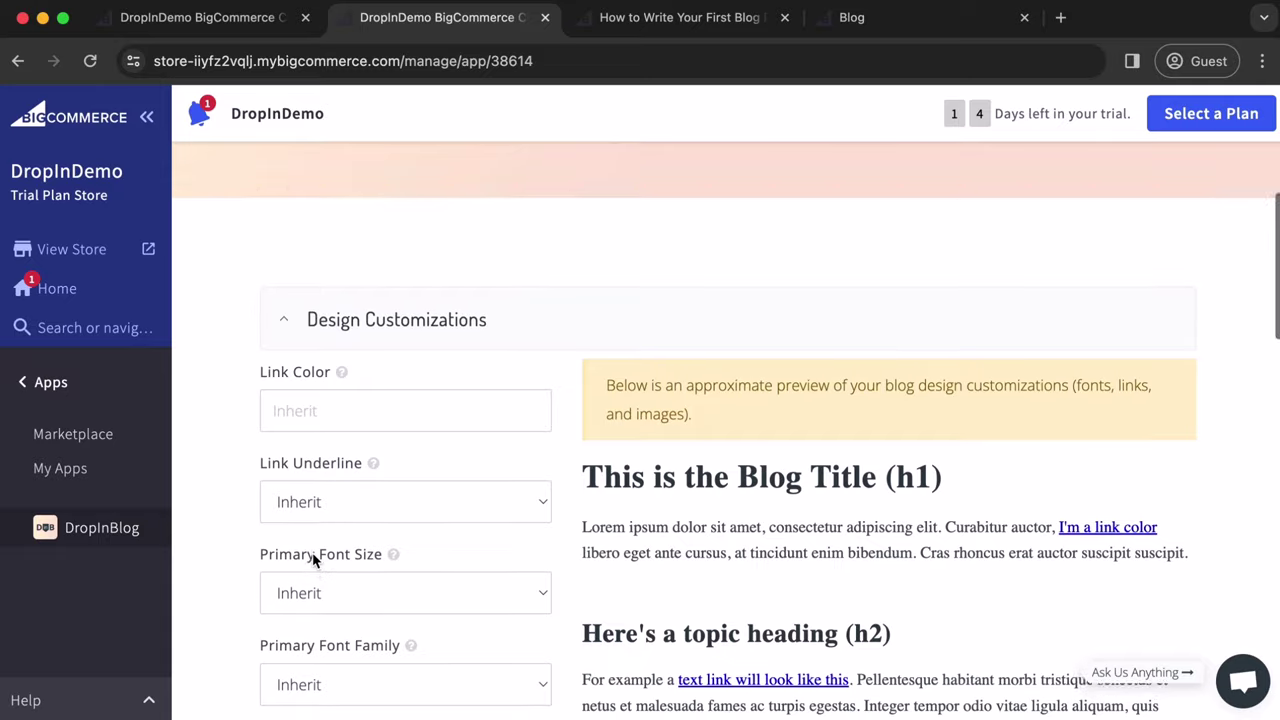
{"action": "scroll", "coordinate": [312, 552], "scroll_direction": "down", "scroll_amount": 3}
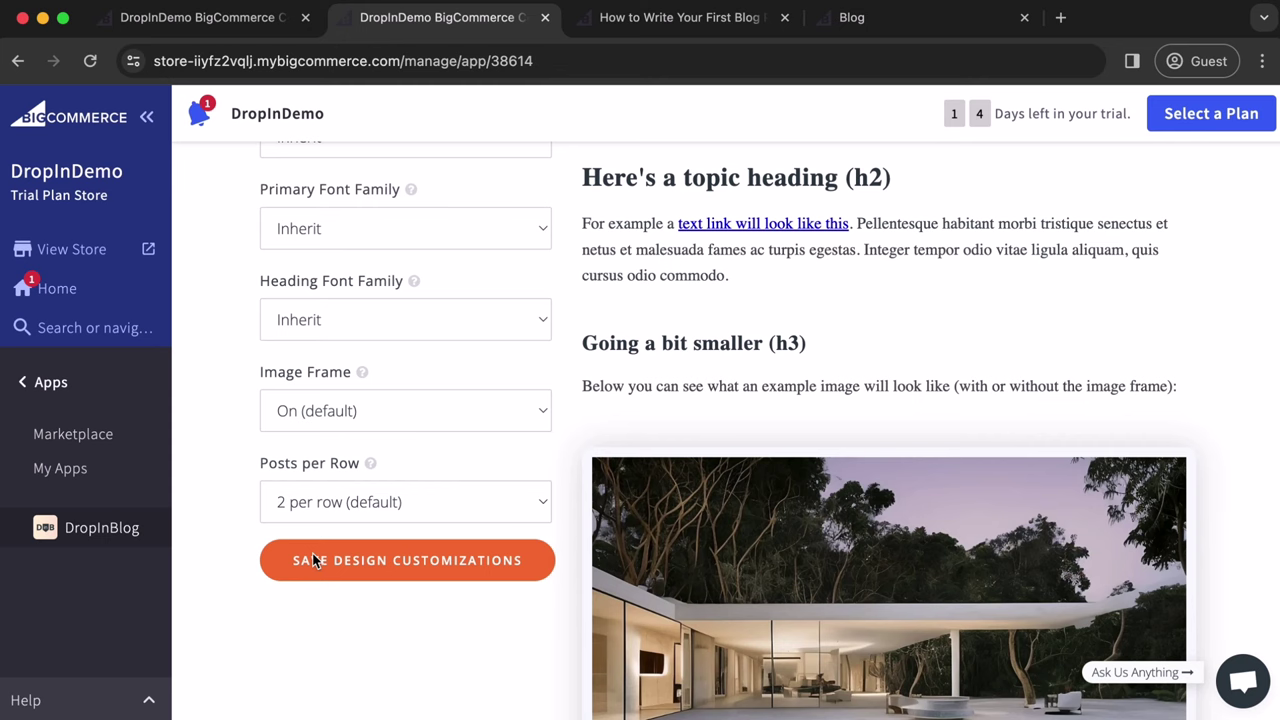
{"action": "left_click", "coordinate": [312, 560]}
{"action": "scroll", "coordinate": [597, 588], "scroll_direction": "up", "scroll_amount": 6}
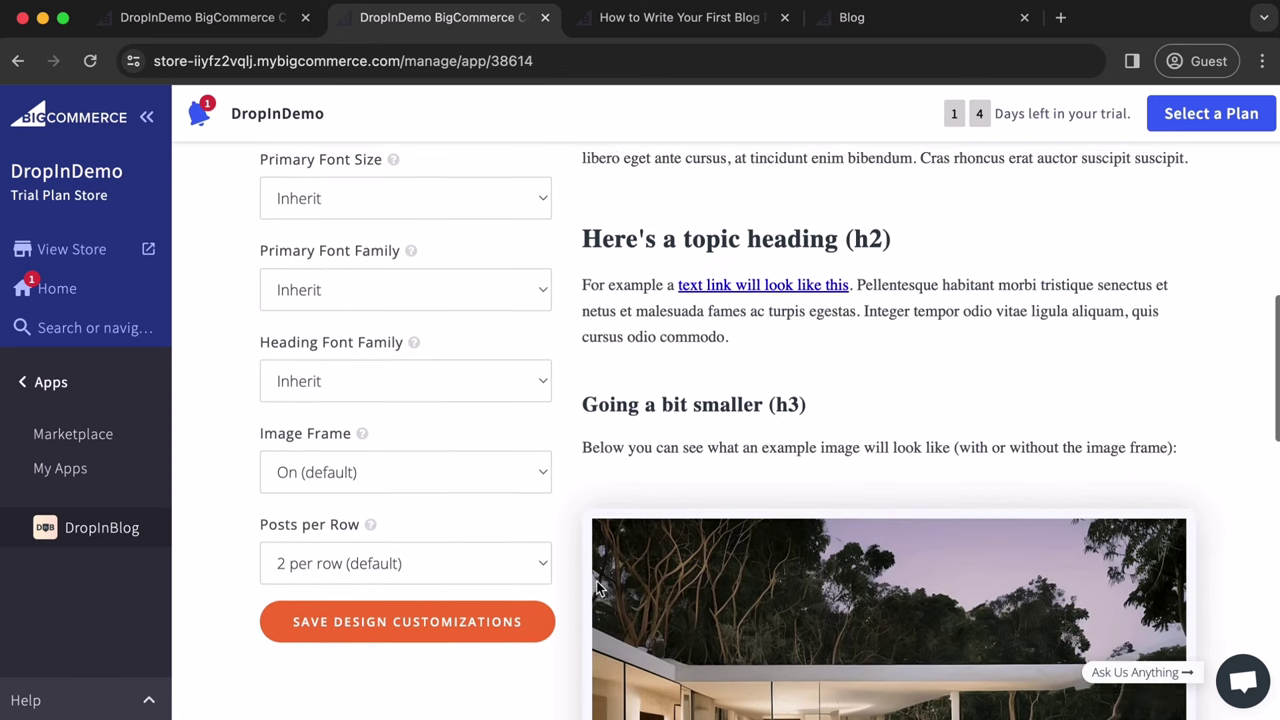
{"action": "scroll", "coordinate": [597, 588], "scroll_direction": "up", "scroll_amount": 3}
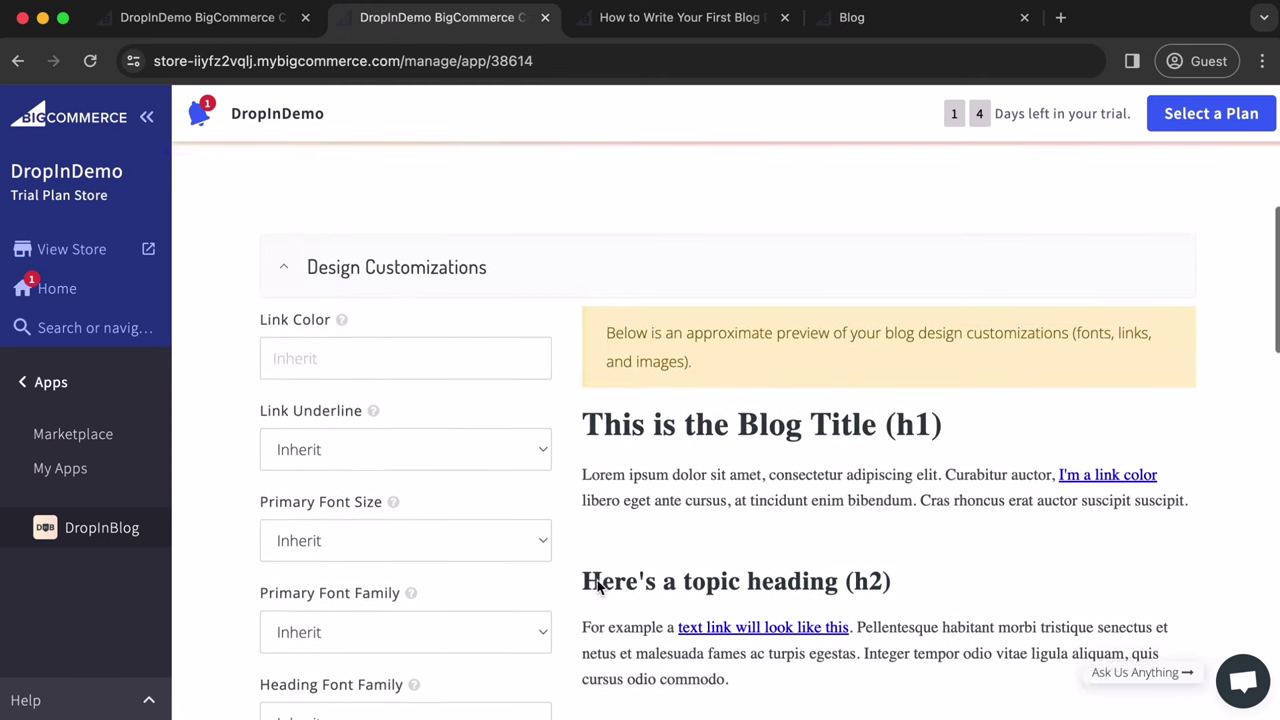